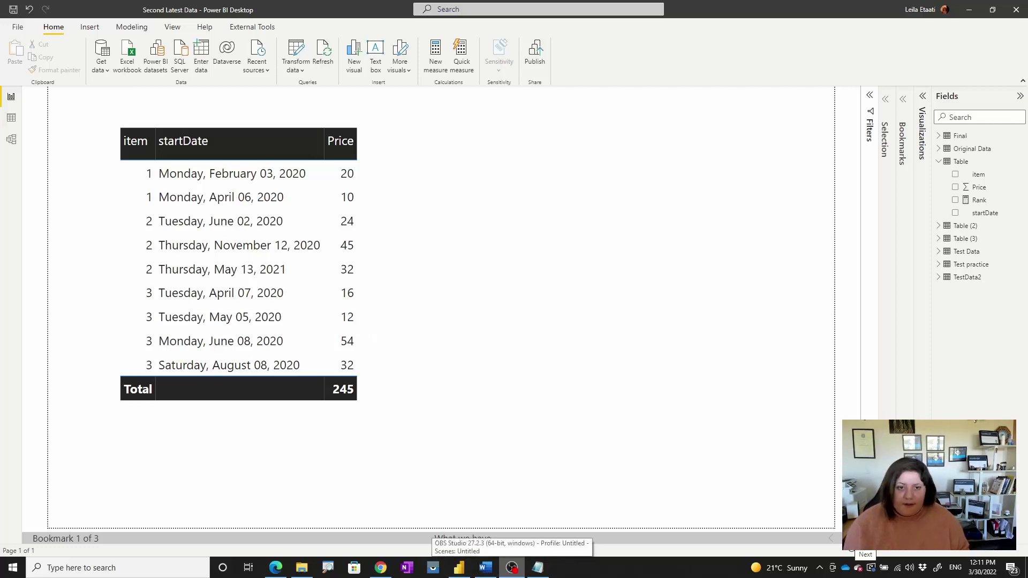
# - Step between the What we have and What we want bookmarks, ending on Compare
pyautogui.click(851, 539)
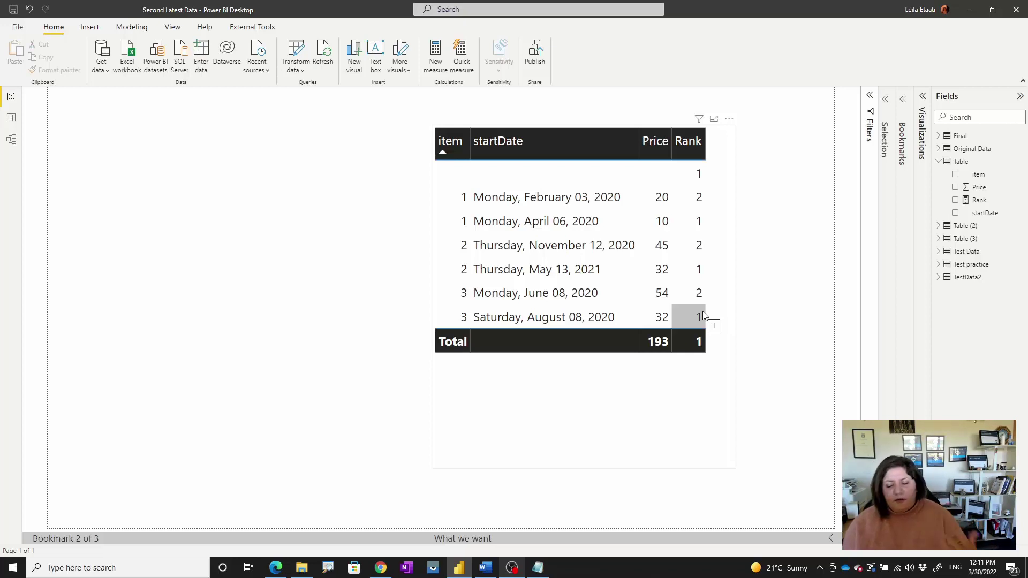
pyautogui.click(830, 538)
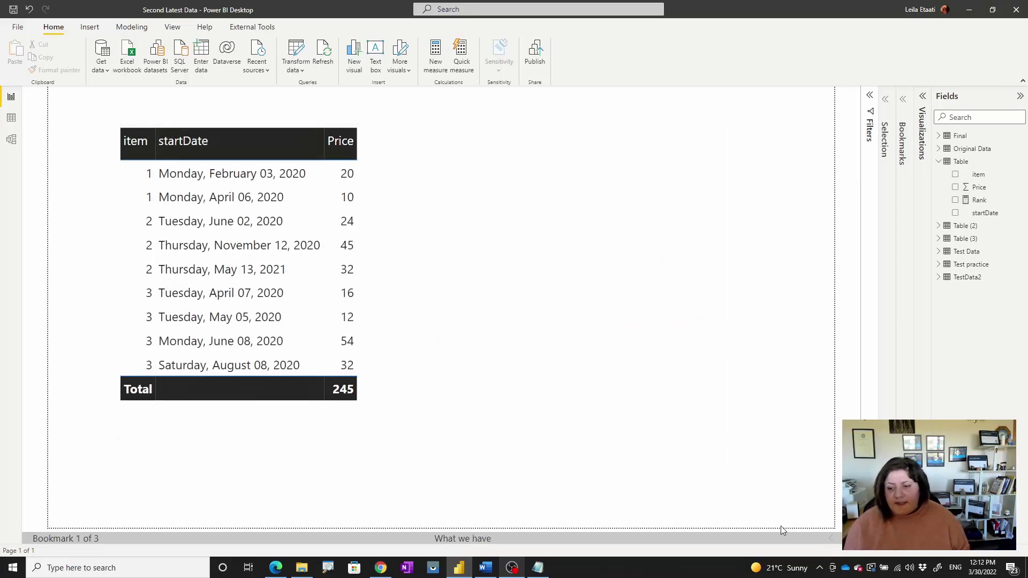
pyautogui.click(841, 538)
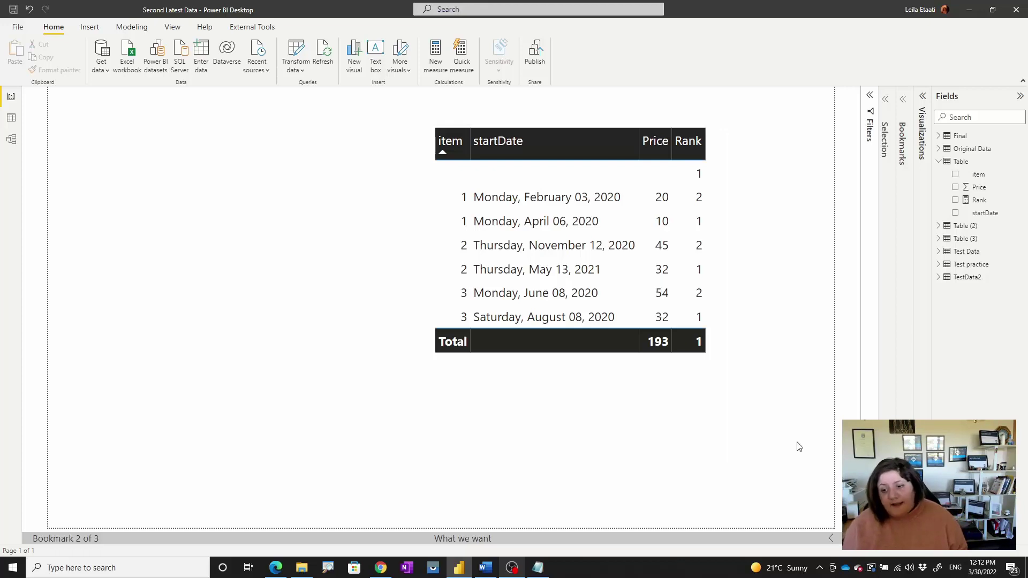
pyautogui.click(845, 538)
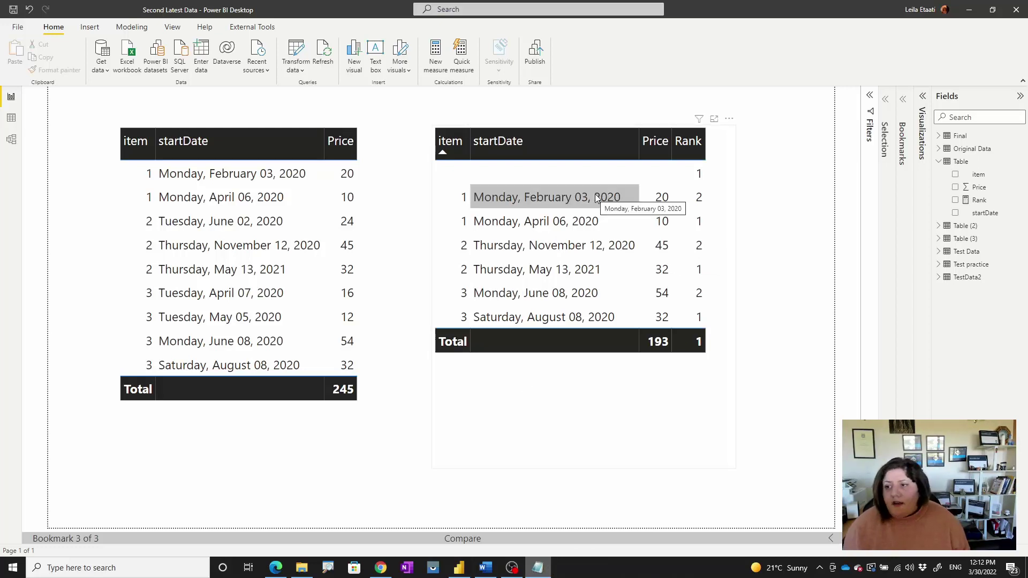
# - Select Table in the Fields pane and exit the bookmark slideshow
pyautogui.click(939, 162)
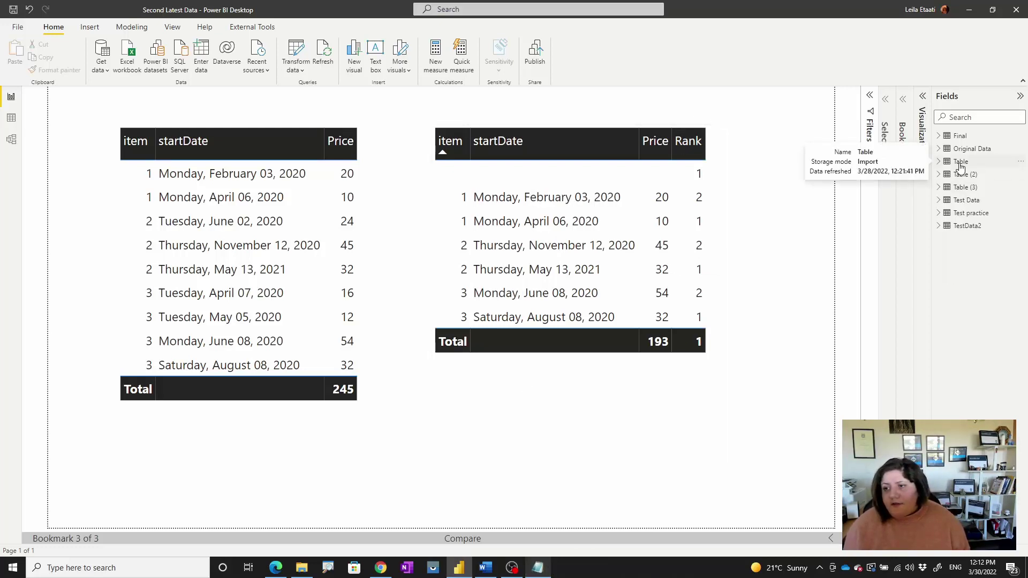
pyautogui.click(956, 162)
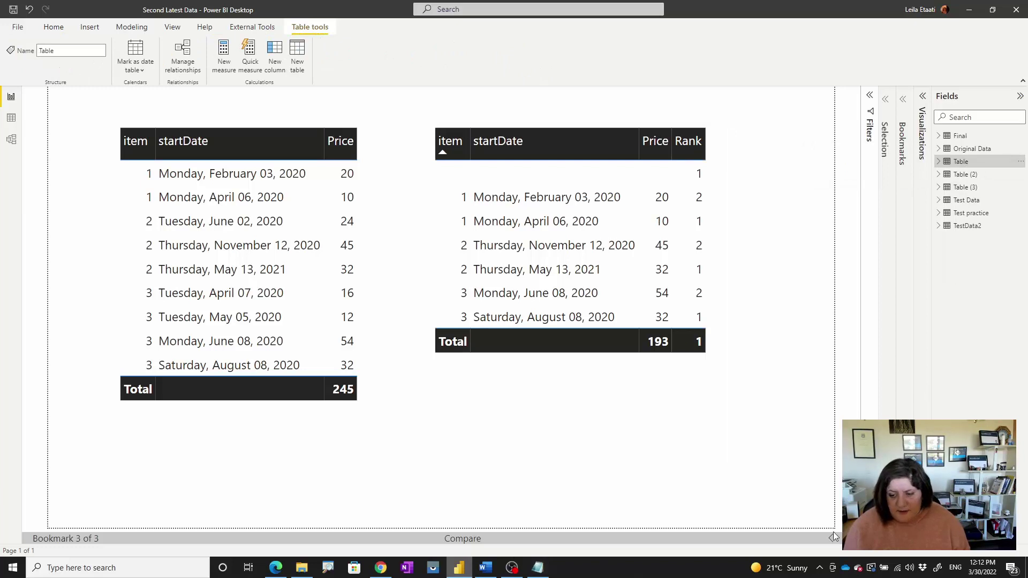
pyautogui.click(856, 538)
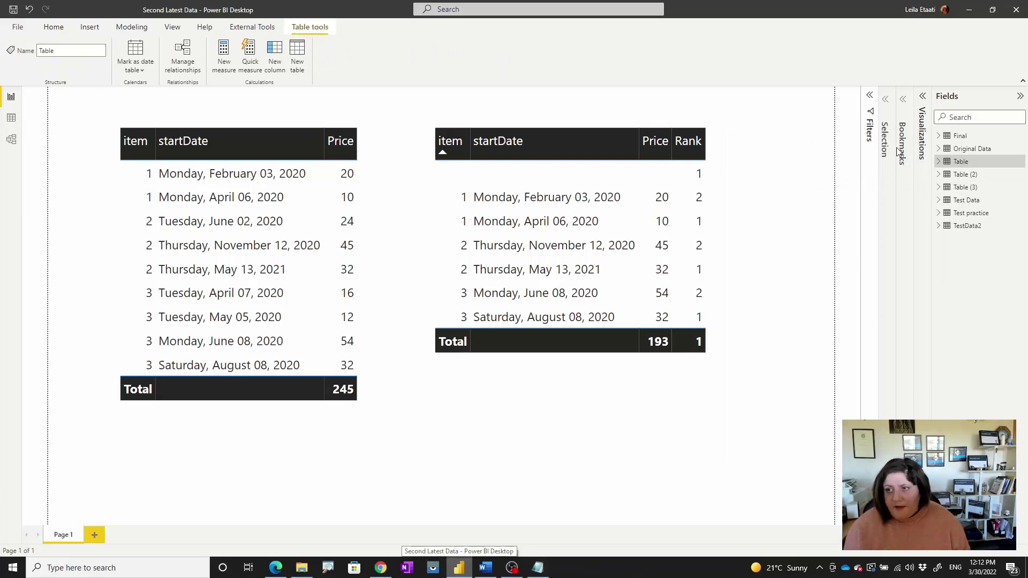
# - Copy the item/startDate/Price table onto a new Page 2 and create a new measure in Table
pyautogui.click(903, 101)
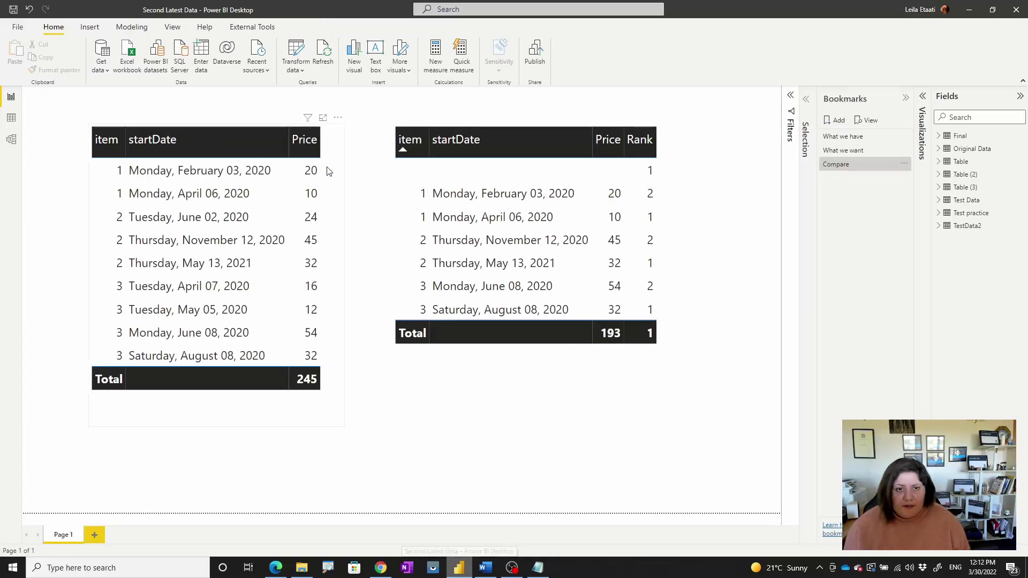
pyautogui.click(343, 172)
pyautogui.click(46, 60)
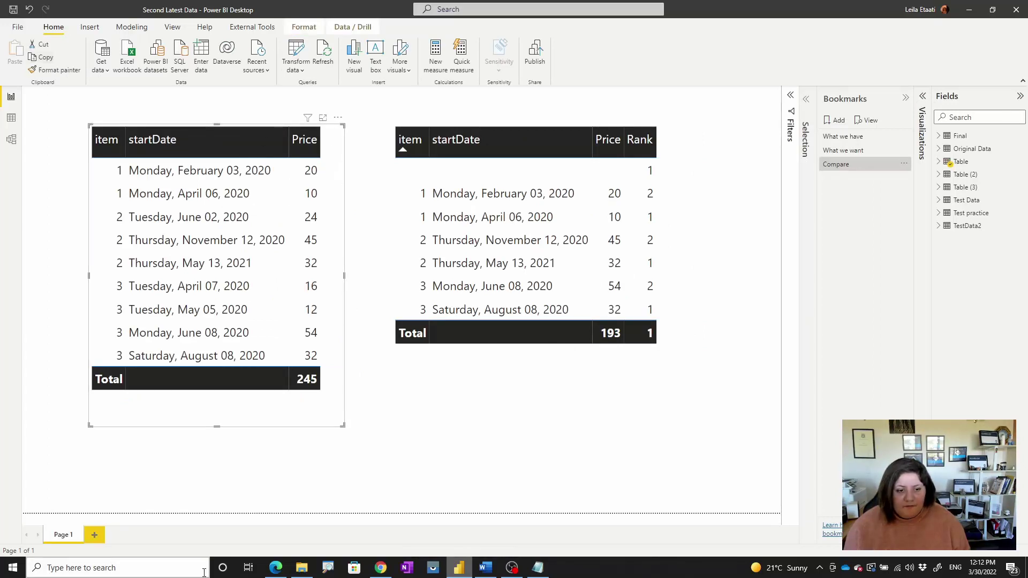
pyautogui.click(98, 535)
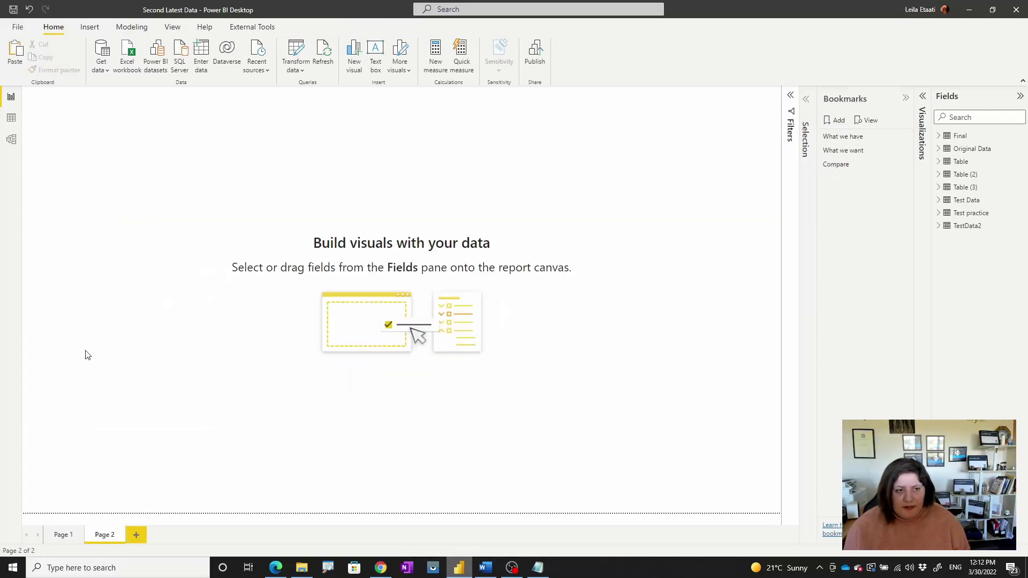
pyautogui.click(15, 53)
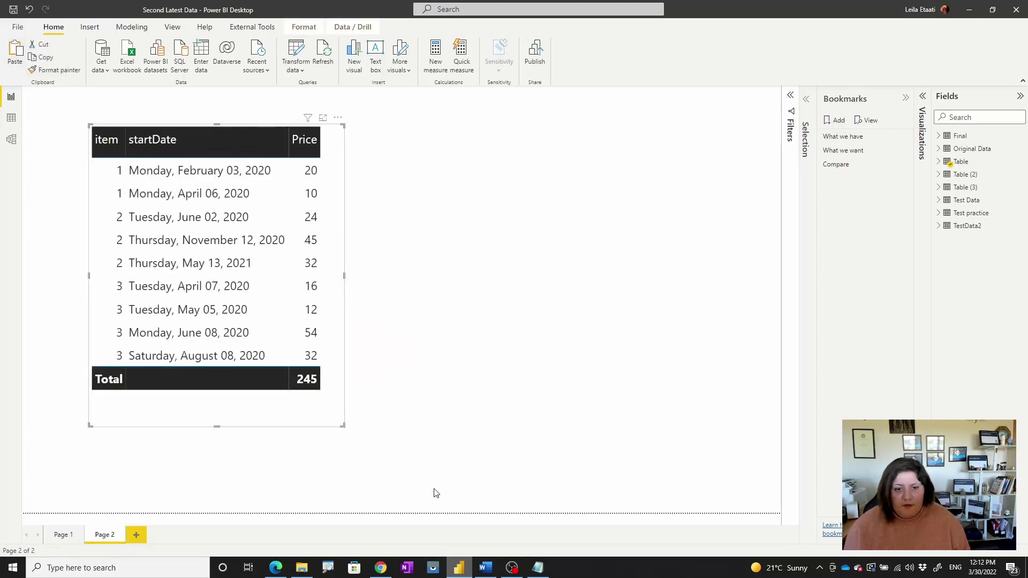
pyautogui.click(961, 161)
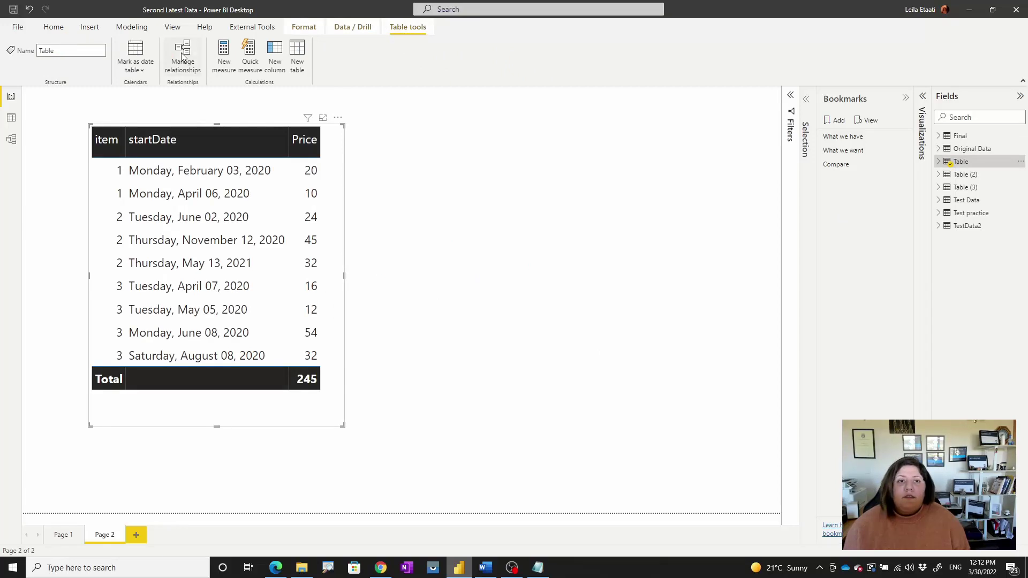
pyautogui.click(227, 65)
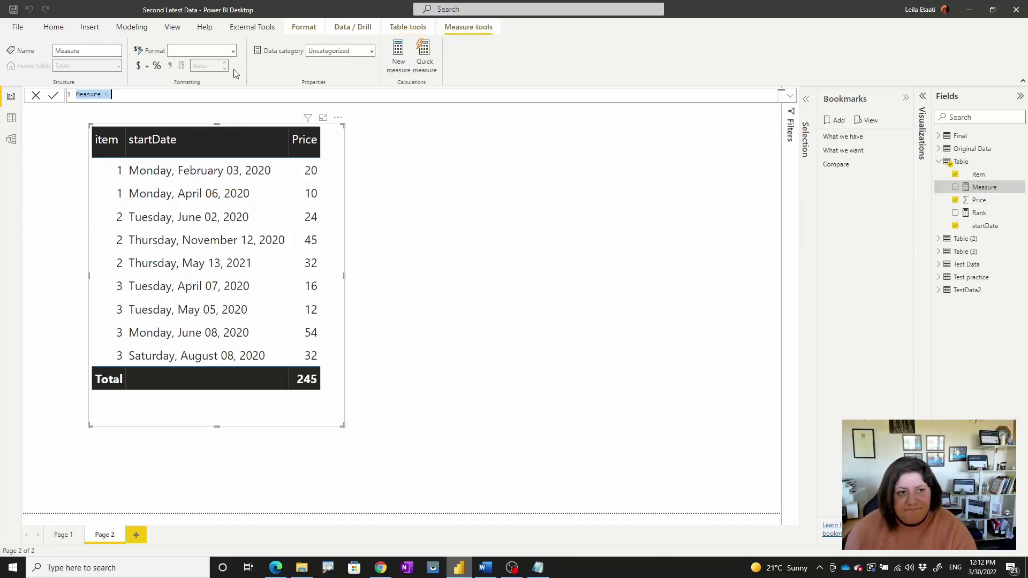
# - Rename the measure 'Rank Item' and begin its second formula line with RANKX(
pyautogui.doubleClick(96, 93)
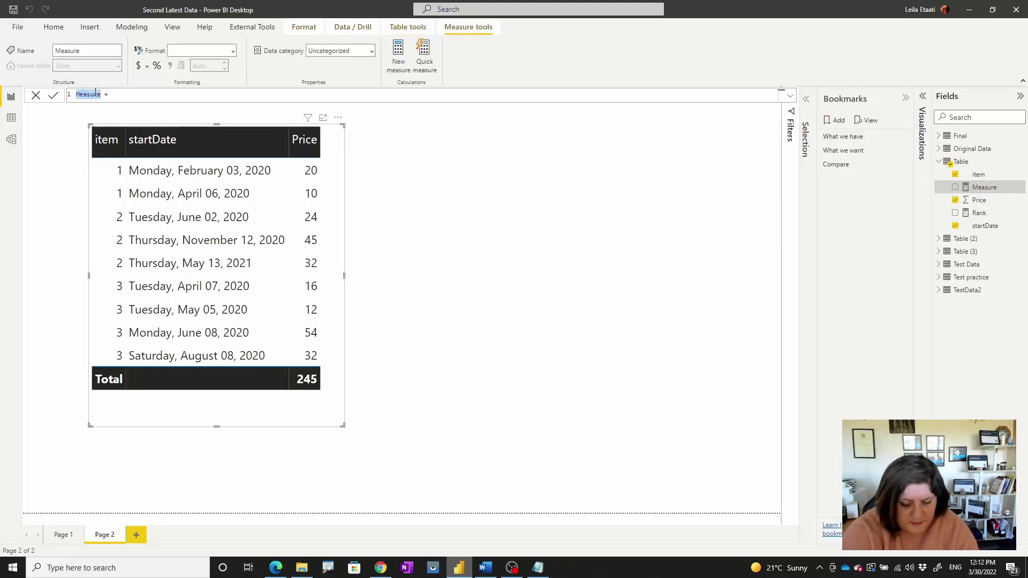
pyautogui.write('Rank 2')
pyautogui.write('tem')
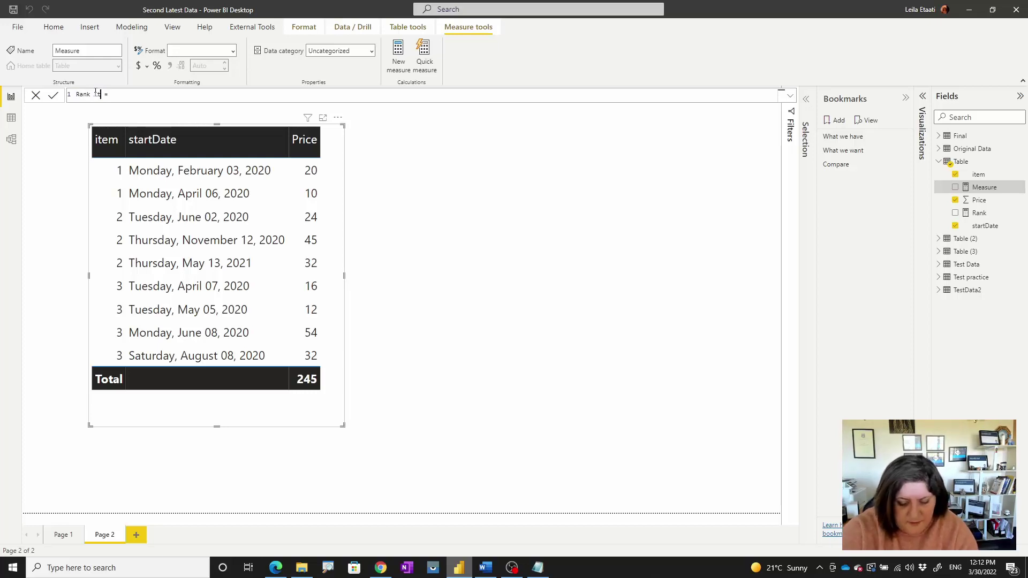
pyautogui.click(139, 96)
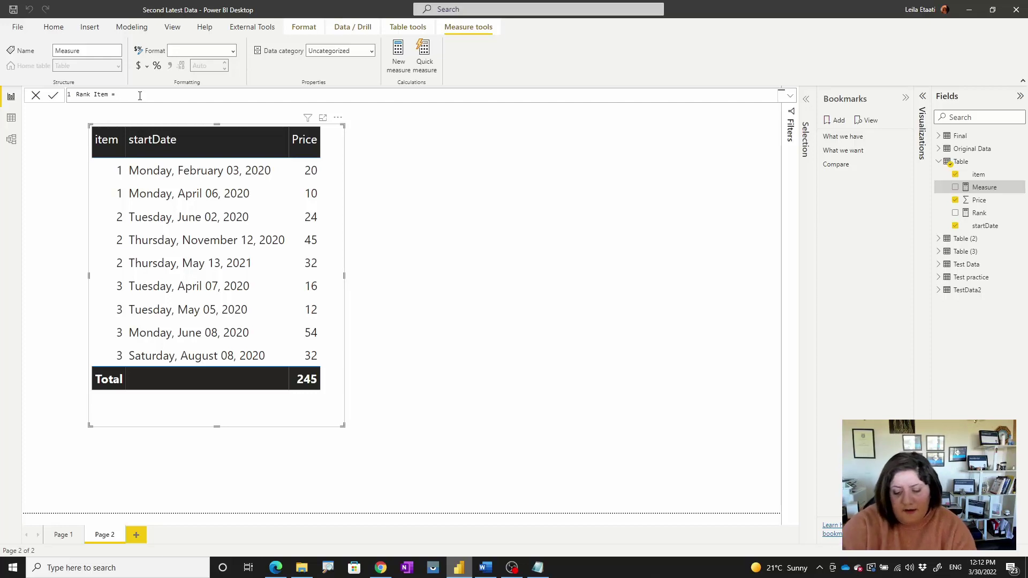
pyautogui.hotkey('shift', 'Return')
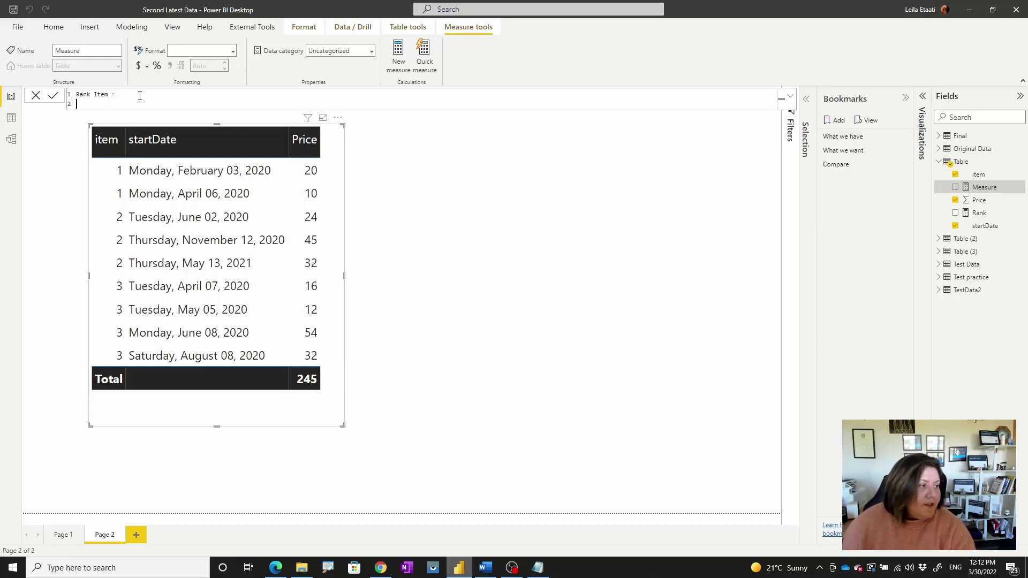
pyautogui.write('ran')
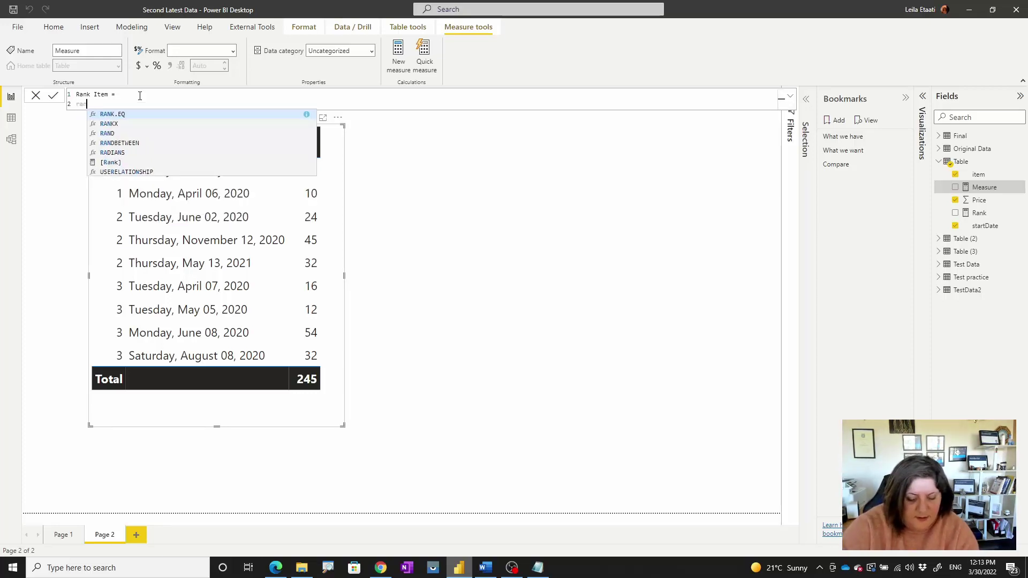
pyautogui.write('k')
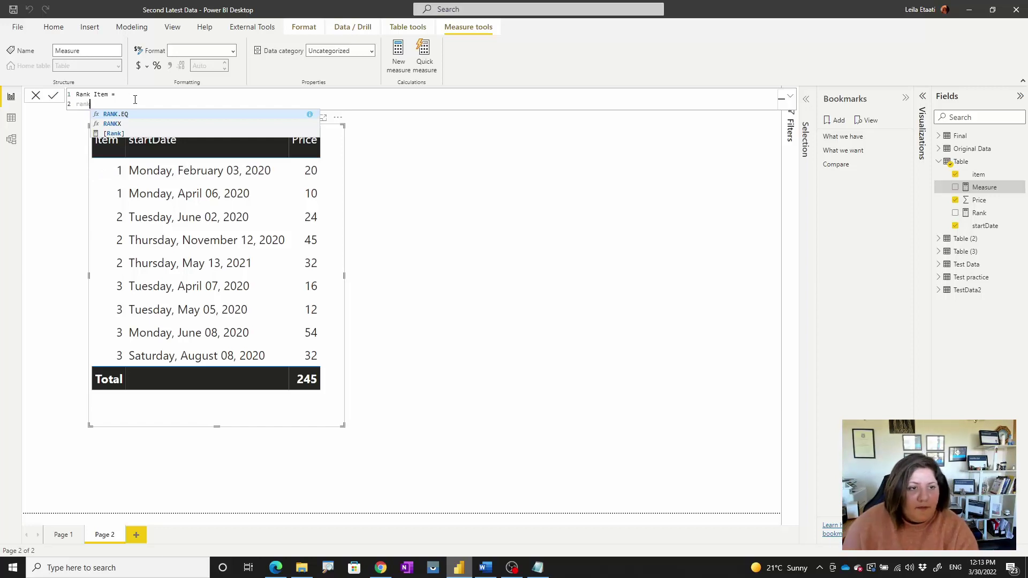
pyautogui.doubleClick(123, 125)
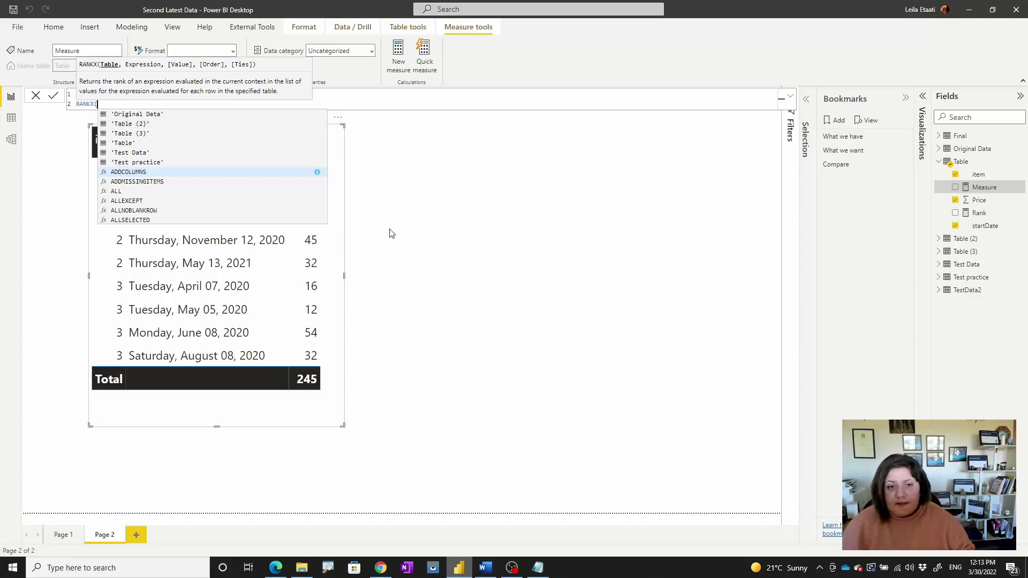
pyautogui.press('Escape')
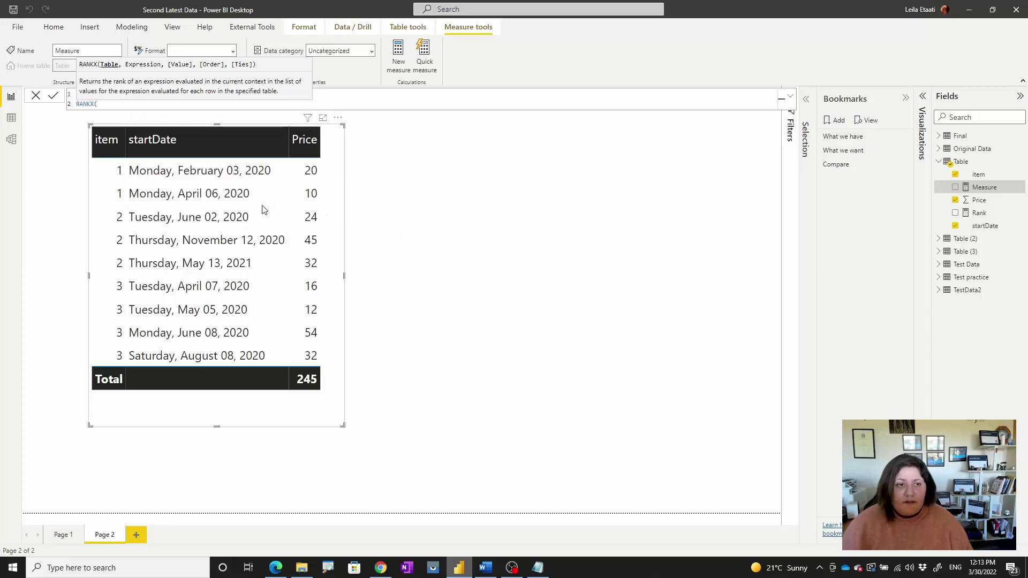
pyautogui.press('Return')
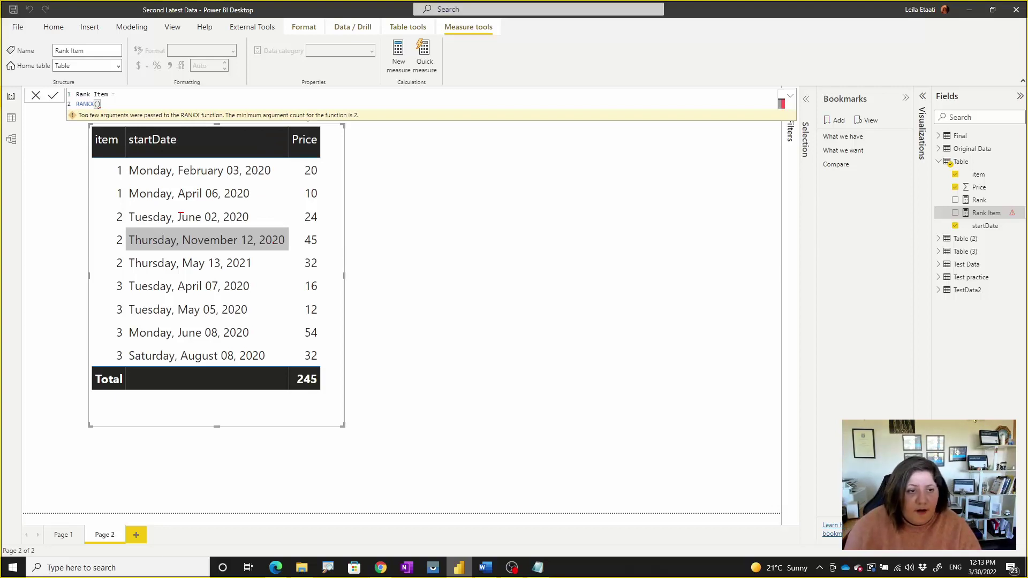
pyautogui.moveTo(178, 214)
pyautogui.mouseDown()
pyautogui.moveTo(95, 193)
pyautogui.moveTo(107, 155)
pyautogui.moveTo(344, 166)
pyautogui.moveTo(361, 197)
pyautogui.moveTo(291, 213)
pyautogui.moveTo(96, 208)
pyautogui.moveTo(75, 234)
pyautogui.moveTo(107, 268)
pyautogui.moveTo(295, 277)
pyautogui.moveTo(364, 271)
pyautogui.moveTo(393, 237)
pyautogui.moveTo(321, 210)
pyautogui.mouseUp()
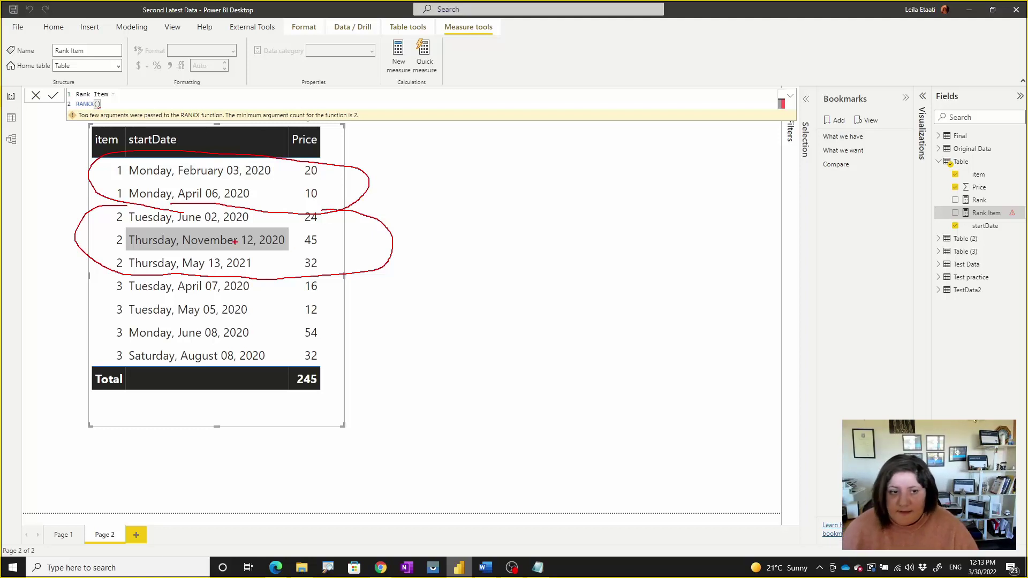
pyautogui.moveTo(122, 274)
pyautogui.mouseDown()
pyautogui.moveTo(98, 274)
pyautogui.moveTo(63, 337)
pyautogui.moveTo(180, 384)
pyautogui.moveTo(316, 387)
pyautogui.moveTo(407, 318)
pyautogui.moveTo(365, 274)
pyautogui.mouseUp()
pyautogui.moveTo(423, 145)
pyautogui.mouseDown()
pyautogui.moveTo(442, 249)
pyautogui.moveTo(444, 391)
pyautogui.mouseUp()
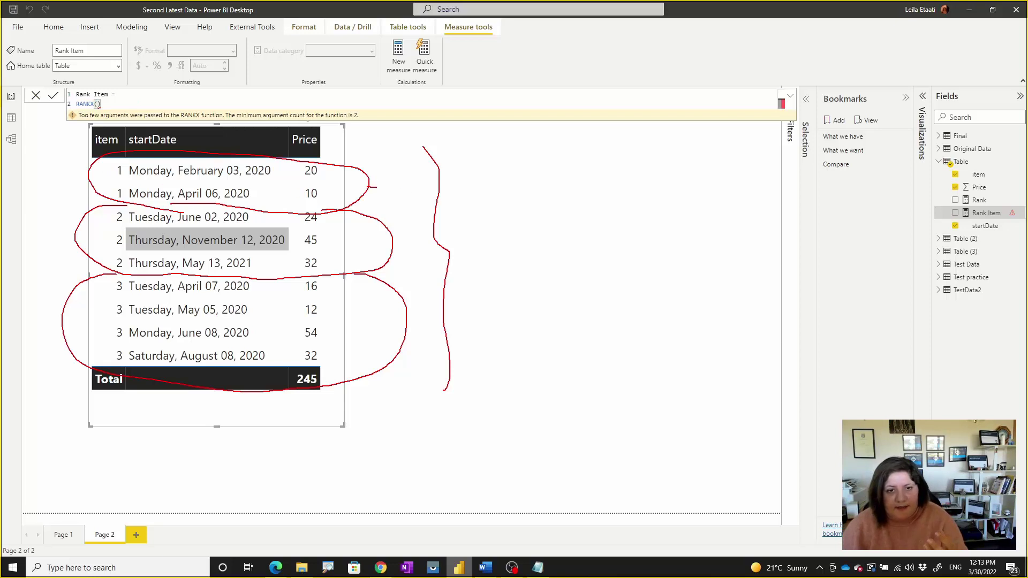
pyautogui.moveTo(376, 187); pyautogui.dragTo(414, 191)
pyautogui.moveTo(369, 243); pyautogui.dragTo(413, 250)
pyautogui.moveTo(384, 340); pyautogui.dragTo(433, 345)
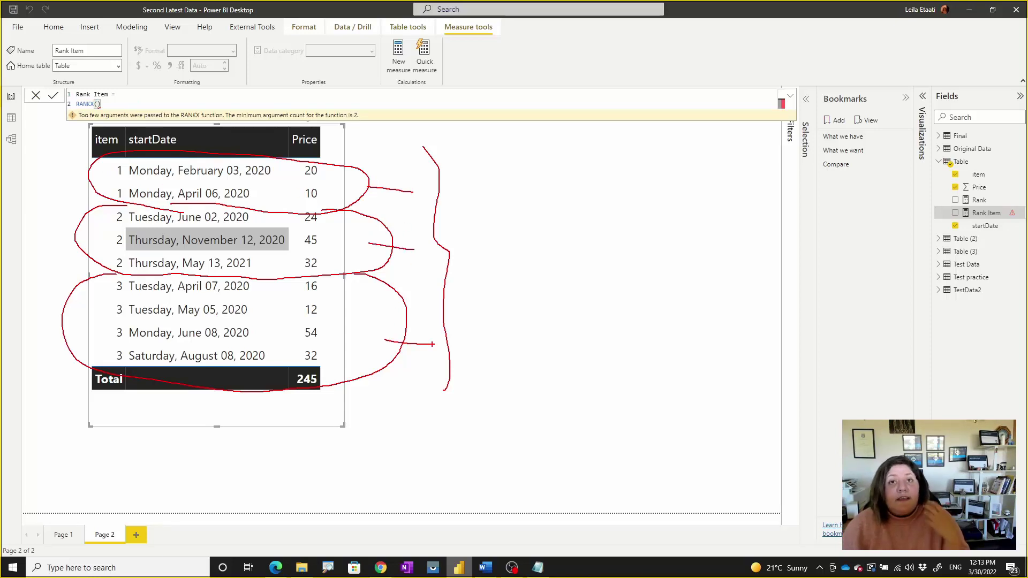
# - Clear the annotations and remove the closing parenthesis after RANKX
pyautogui.press('Escape')
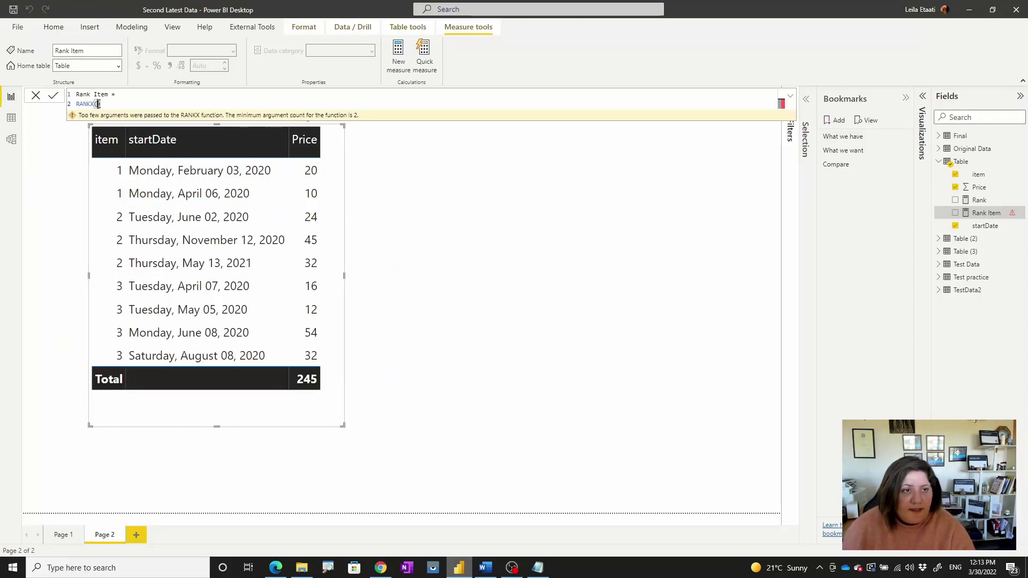
pyautogui.press('BackSpace')
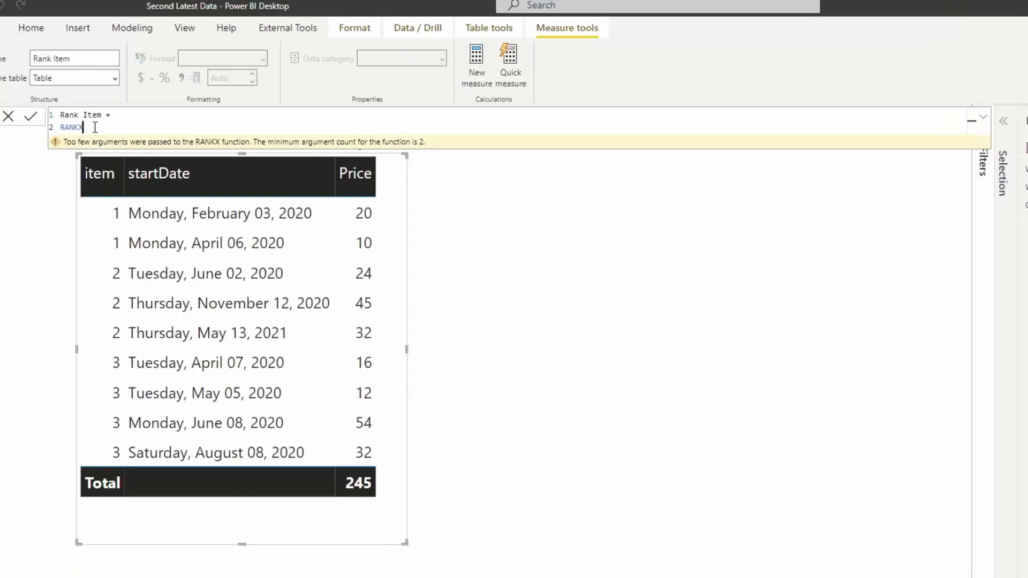
pyautogui.hotkey('ctrl', 'space')
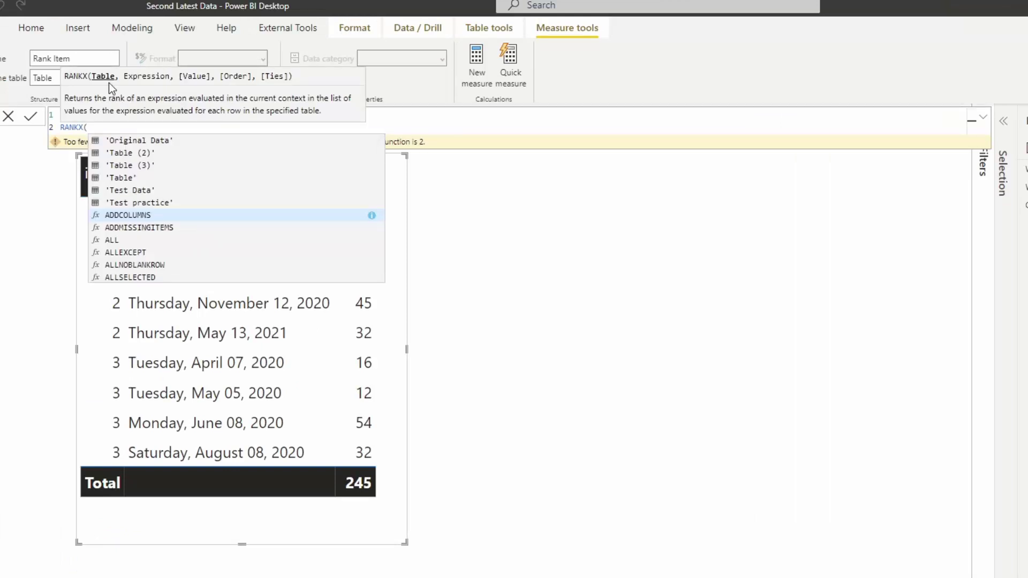
pyautogui.press('Escape')
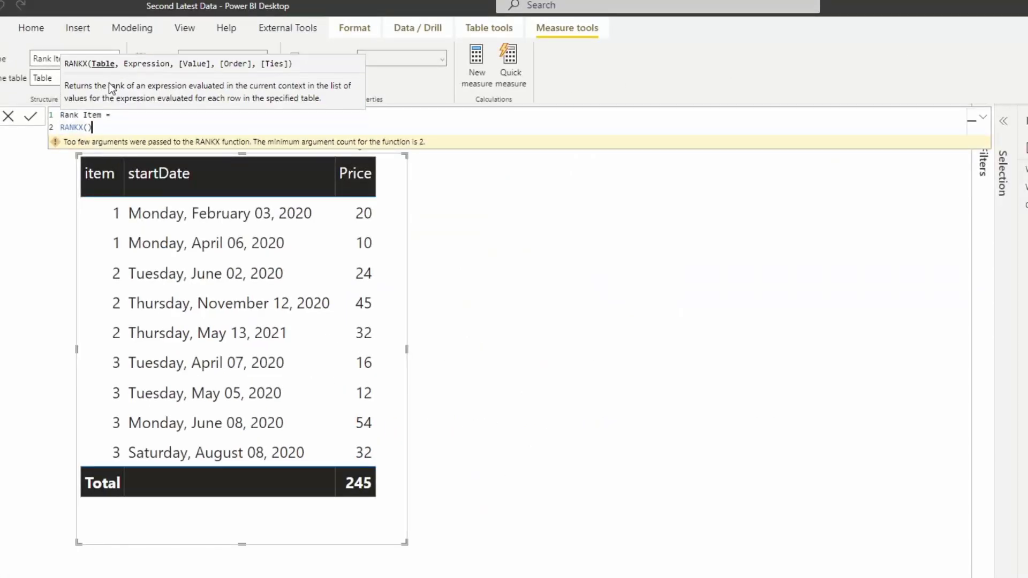
# - Insert a line above RANKX beginning var subtblitem=(fil
pyautogui.press('Home')
pyautogui.hotkey('shift', 'Return')
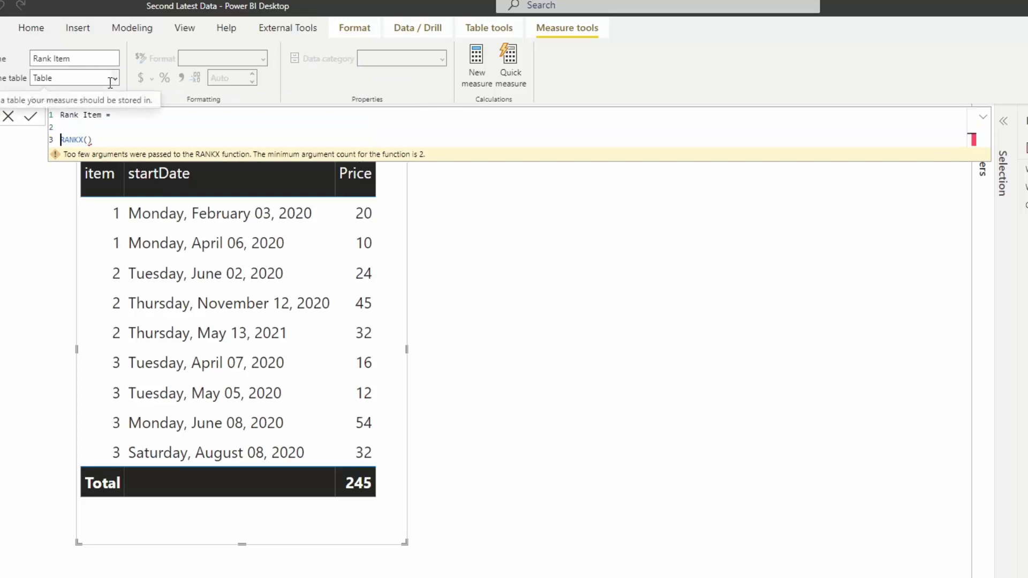
pyautogui.write('var')
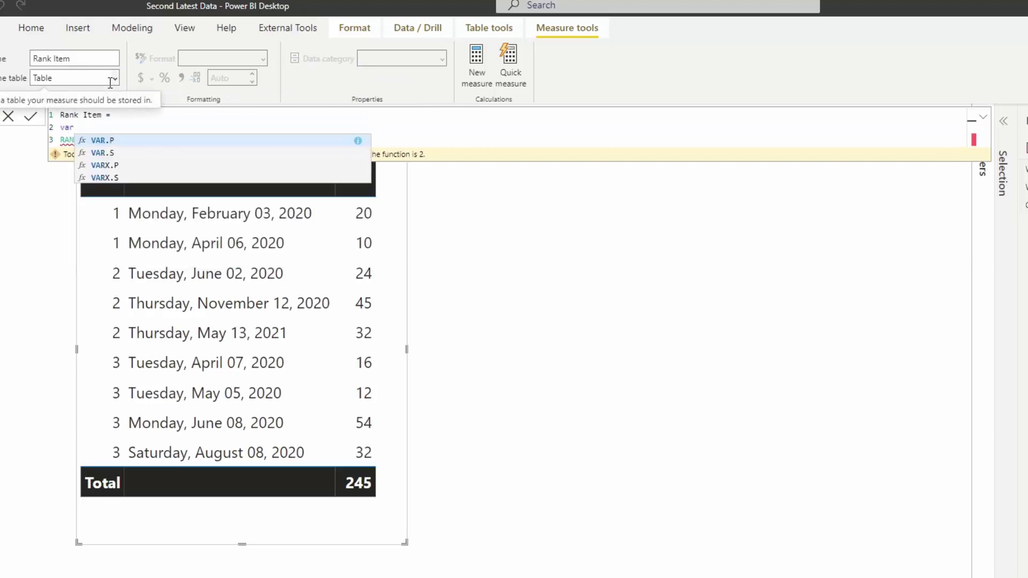
pyautogui.write(' smalltb')
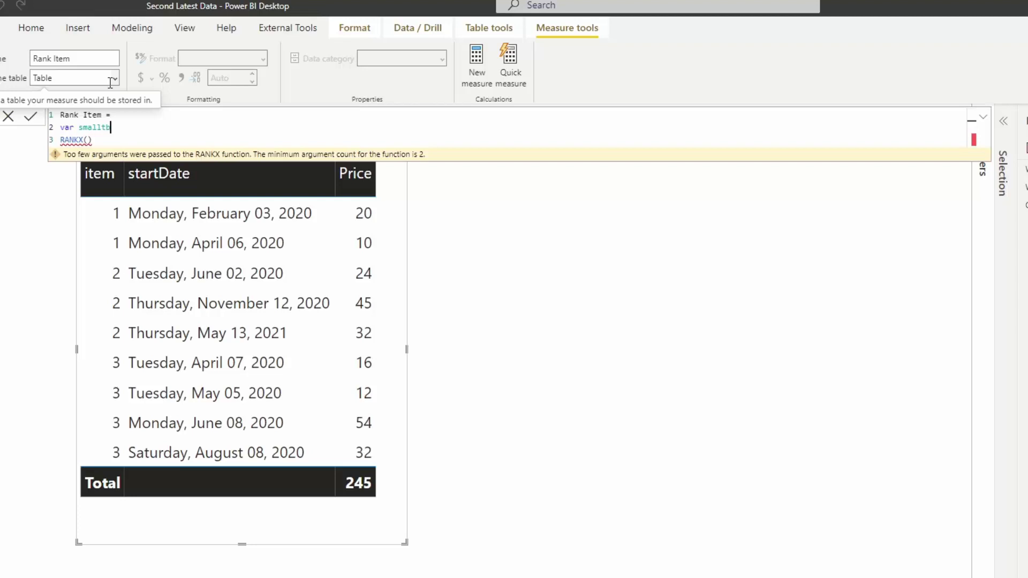
pyautogui.press('BackSpace')
pyautogui.press('BackSpace')
pyautogui.press('BackSpace')
pyautogui.press('BackSpace')
pyautogui.press('BackSpace')
pyautogui.press('BackSpace')
pyautogui.press('BackSpace')
pyautogui.write('subtblitem=(fil')
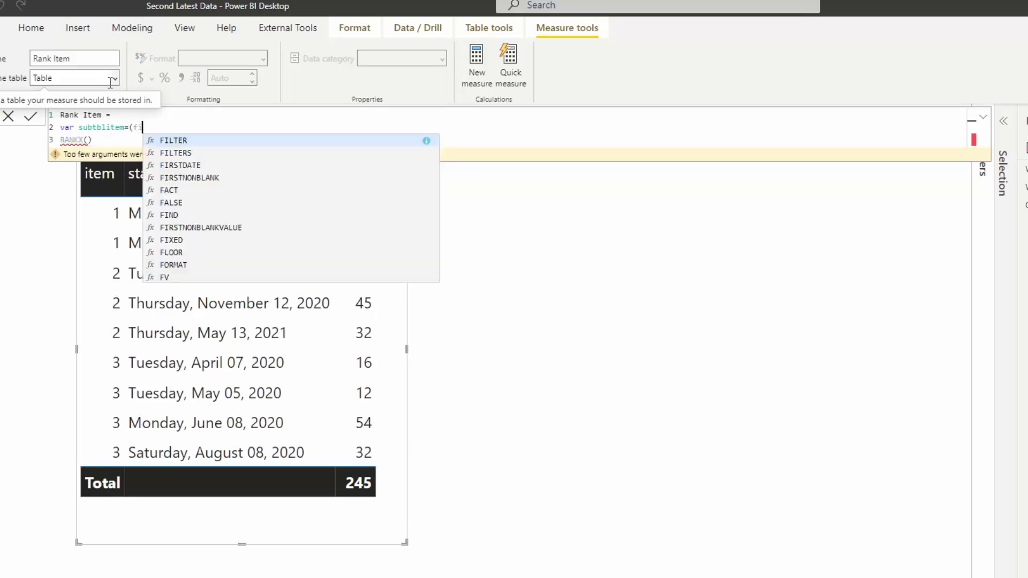
# - Start subtblitem as FILTER('Table','Table'[item] using IntelliSense suggestions
pyautogui.press('BackSpace')
pyautogui.press('BackSpace')
pyautogui.press('BackSpace')
pyautogui.press('BackSpace')
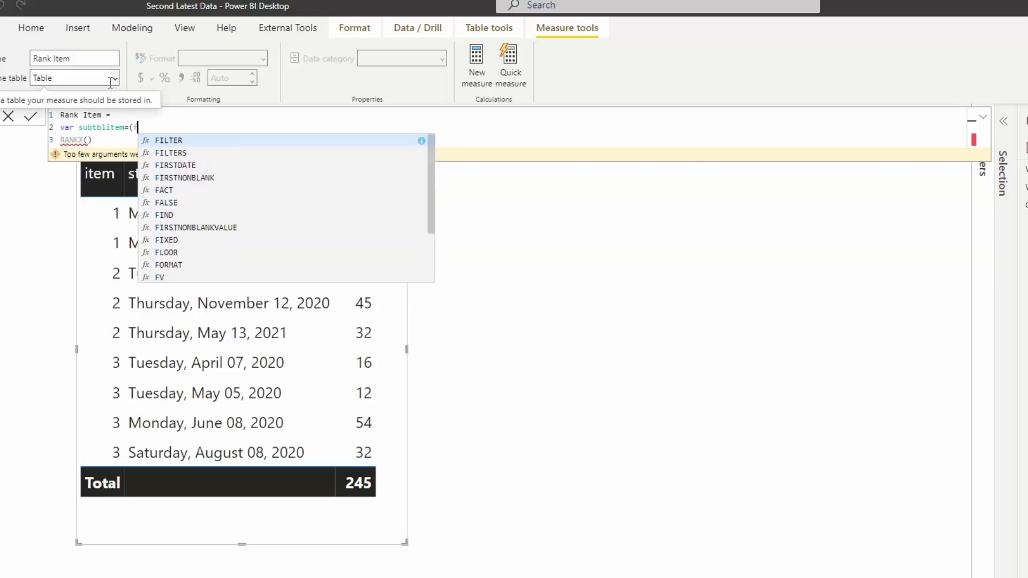
pyautogui.write('filter')
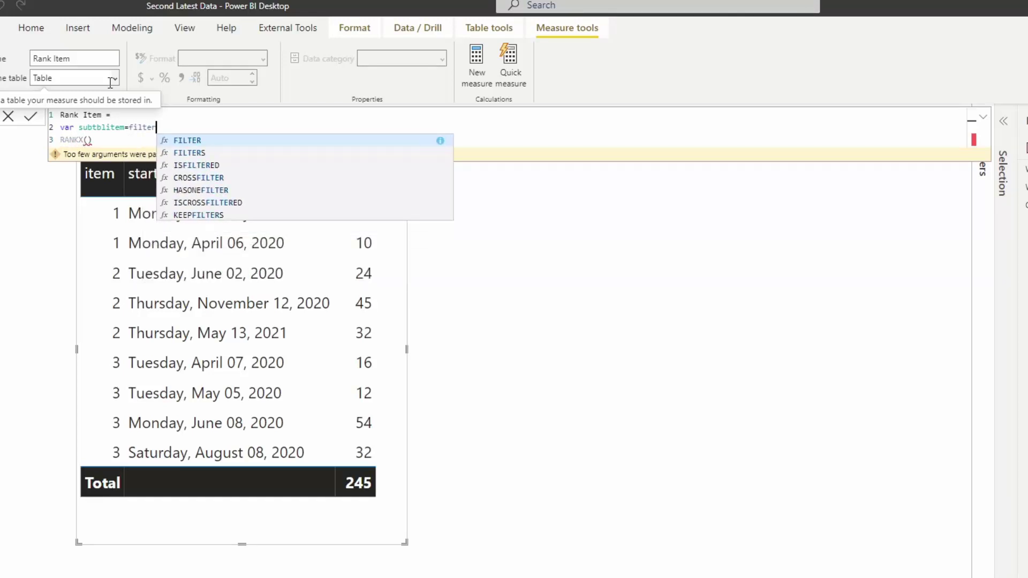
pyautogui.press('Tab')
pyautogui.write('tab')
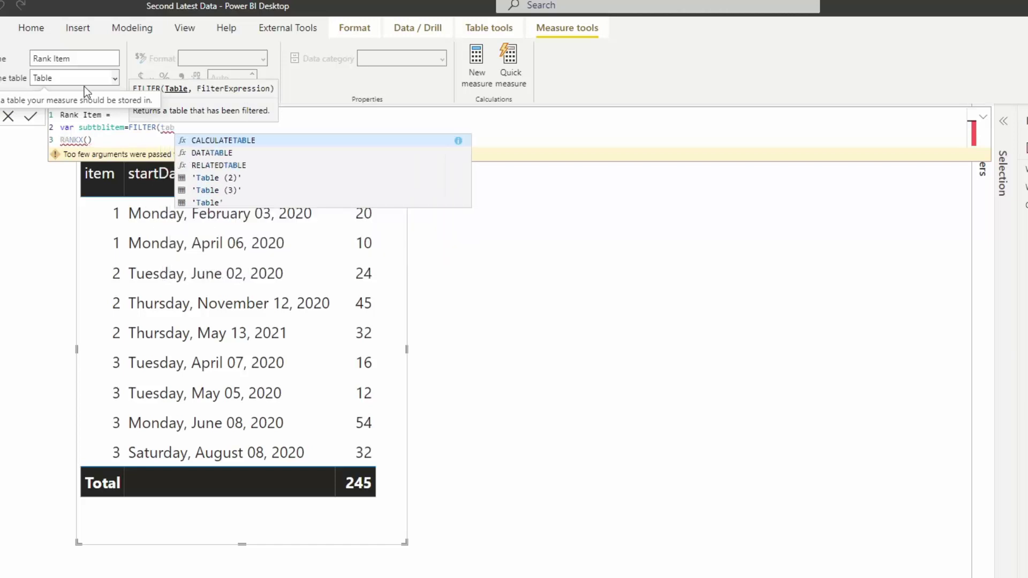
pyautogui.click(222, 200)
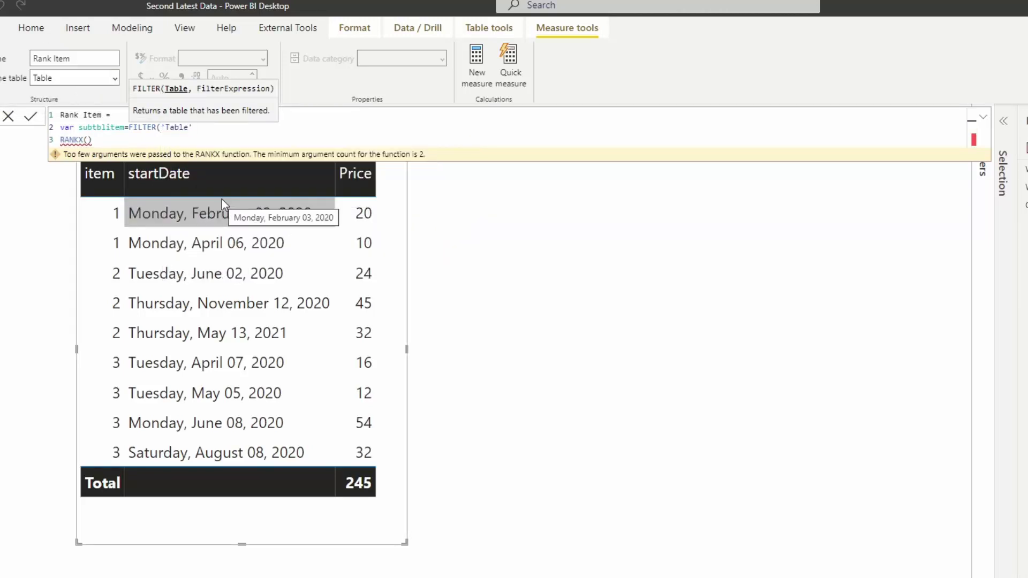
pyautogui.write(',')
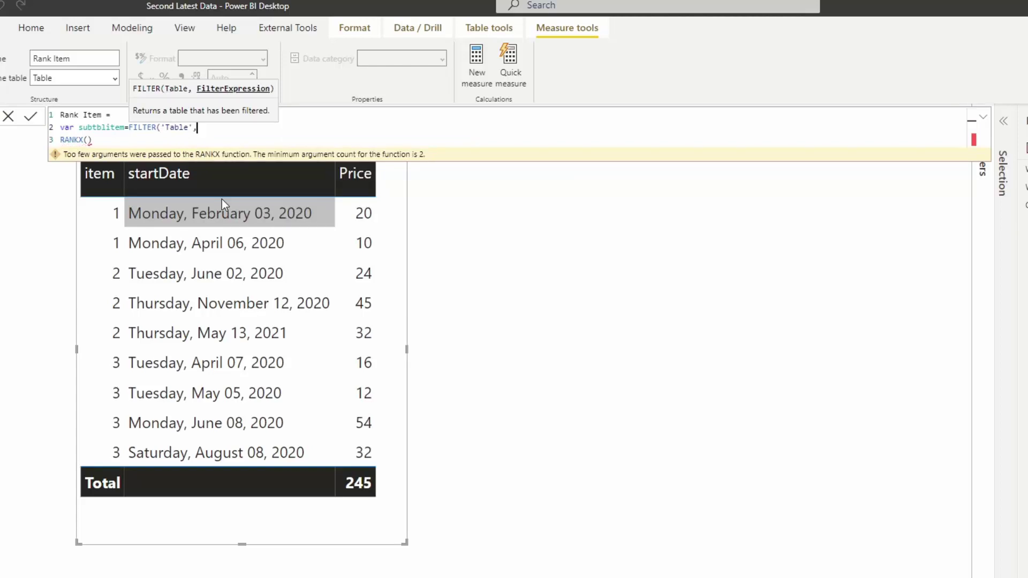
pyautogui.write('tab')
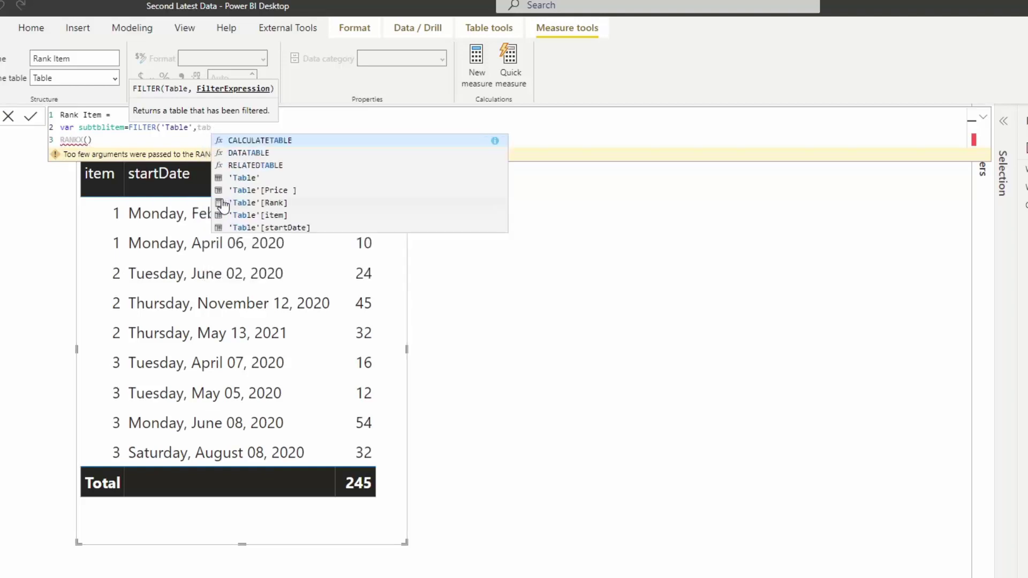
pyautogui.click(284, 215)
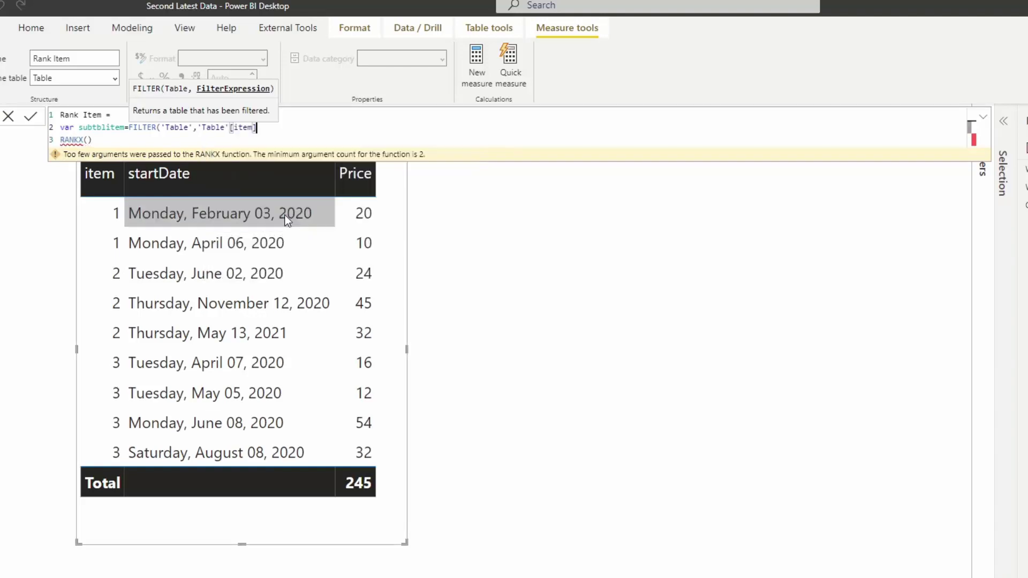
# - Complete the condition as =SELECTEDVALUE('Table'[item]) and close the FILTER call
pyautogui.write('=sele')
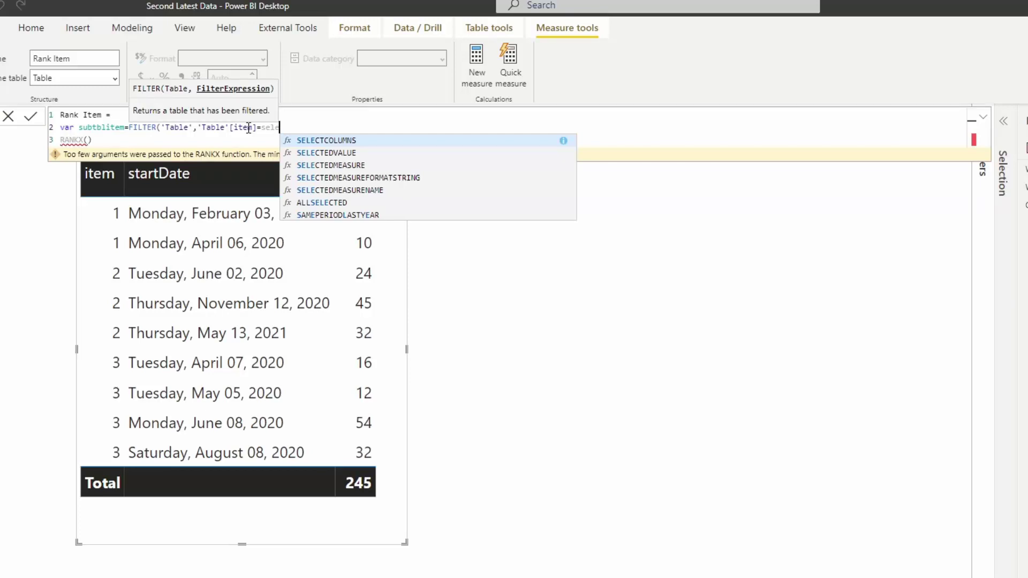
pyautogui.write('cted')
pyautogui.press('Tab')
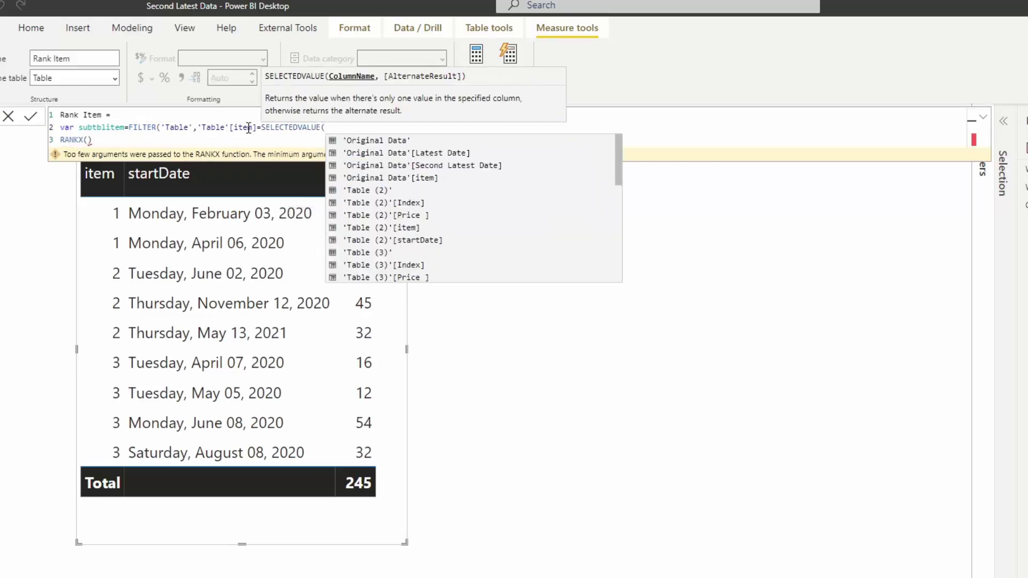
pyautogui.write('it')
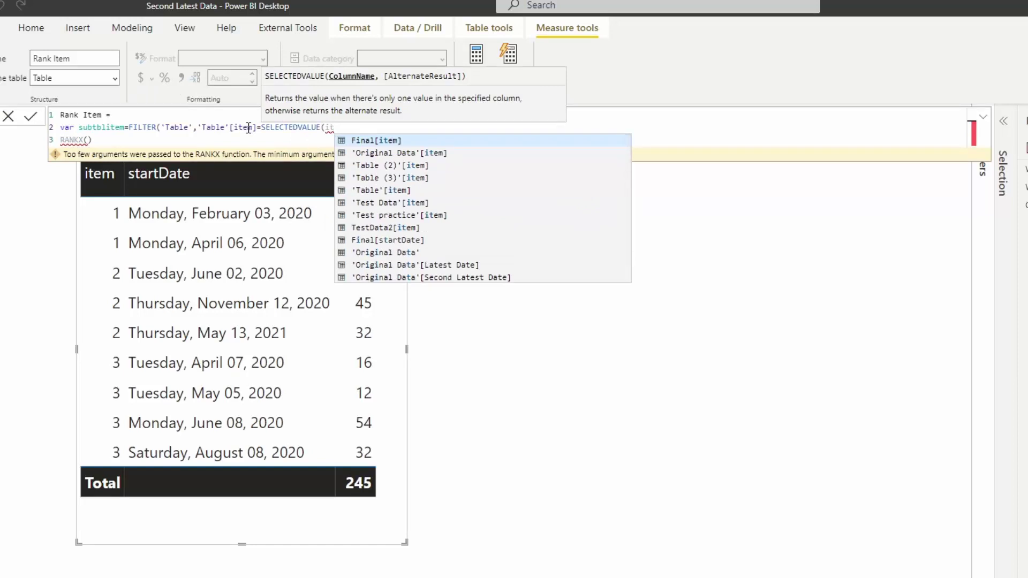
pyautogui.write('em')
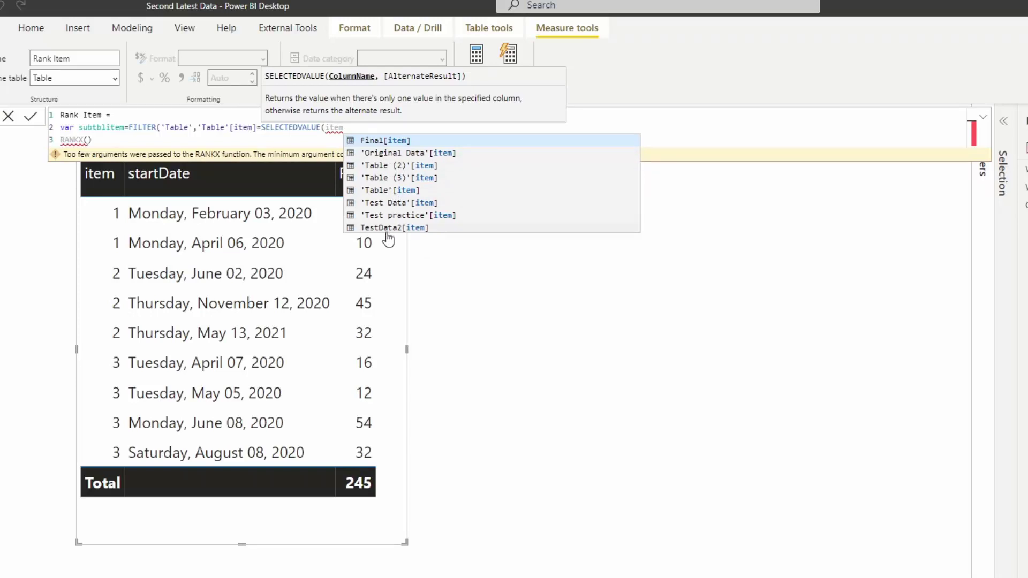
pyautogui.click(395, 191)
pyautogui.write(')')
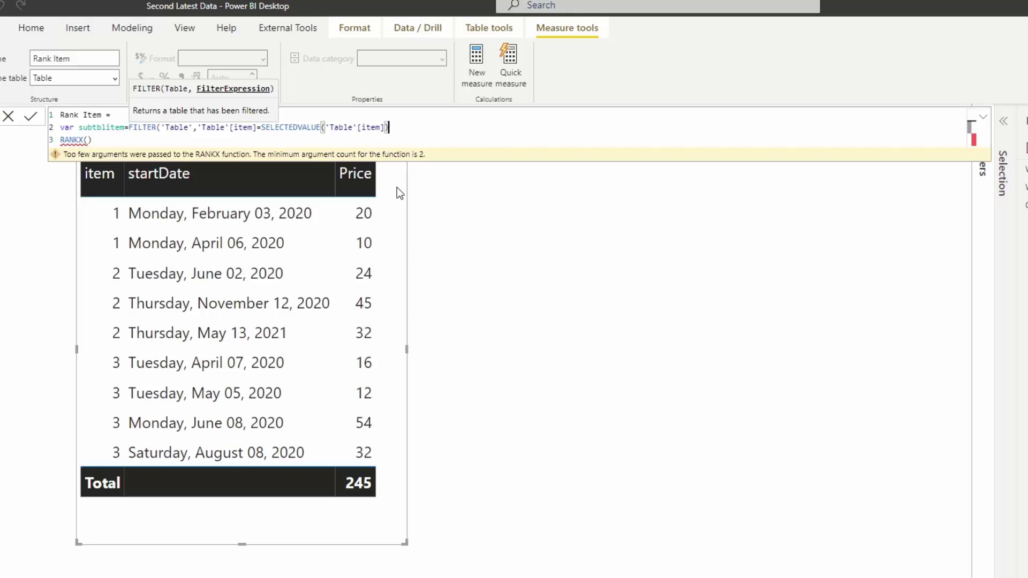
pyautogui.write(')')
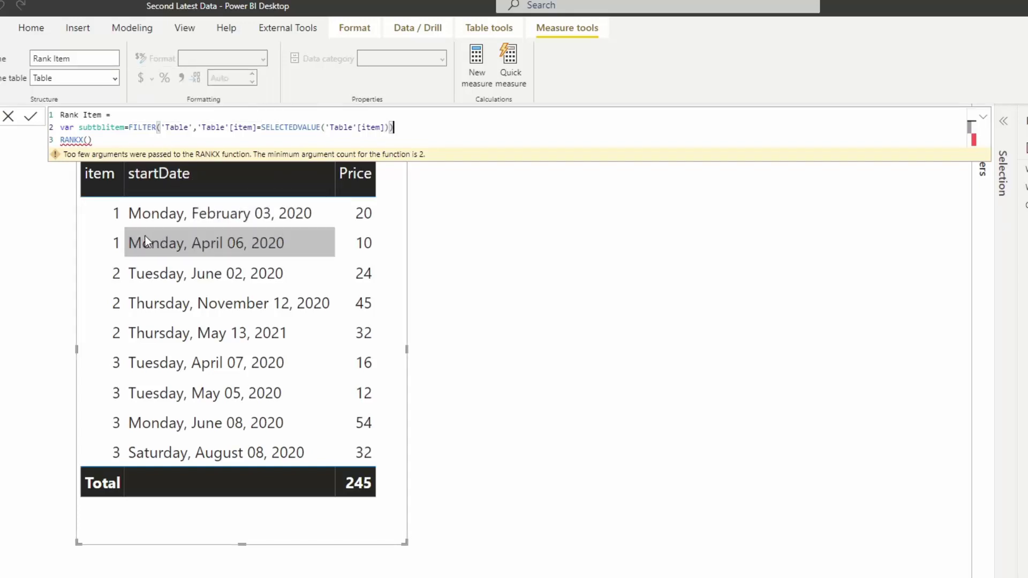
pyautogui.click(88, 140)
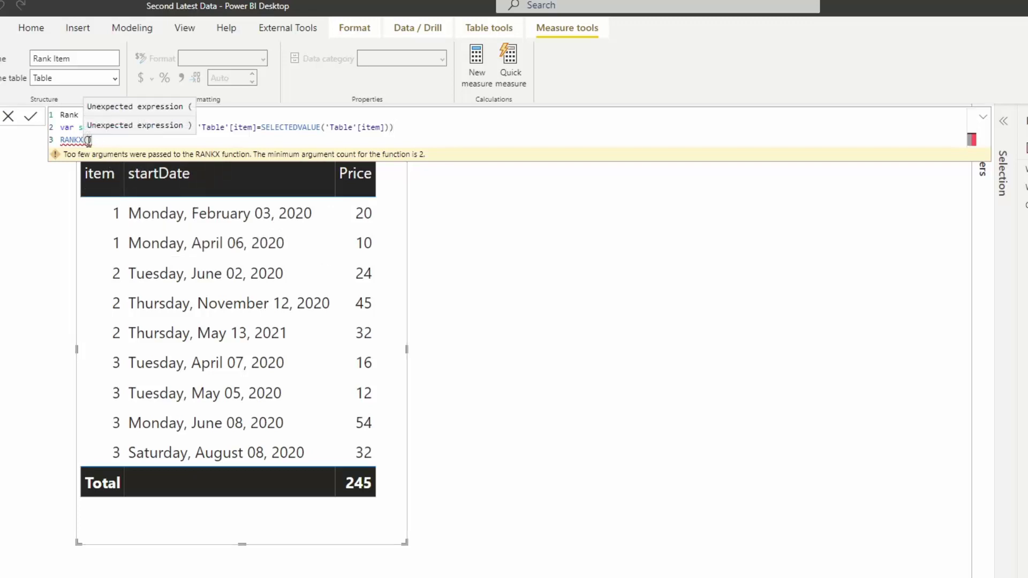
# - Add a return line and pass subtblitem as the RANKX table
pyautogui.click(437, 126)
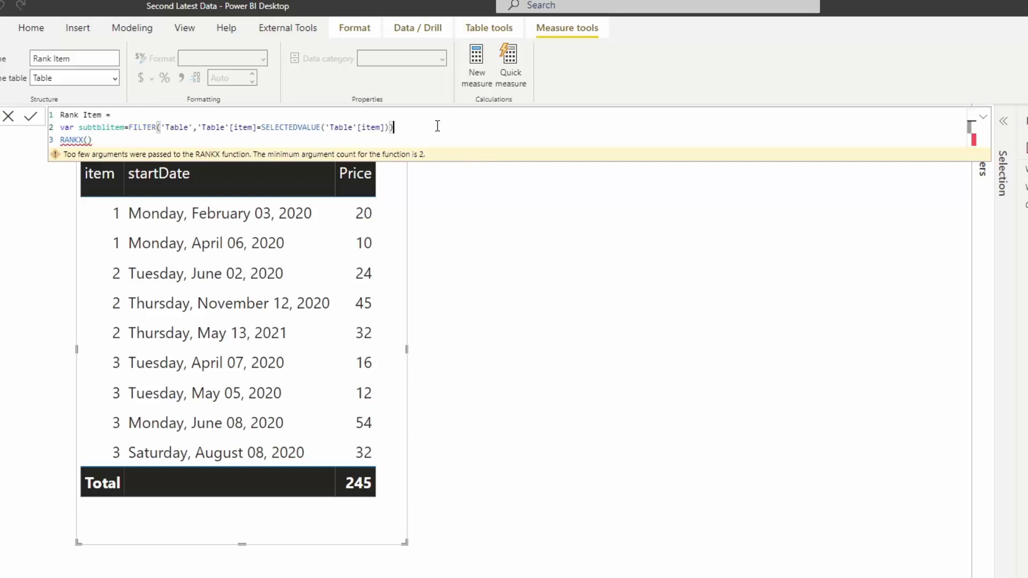
pyautogui.press('Return')
pyautogui.write('return')
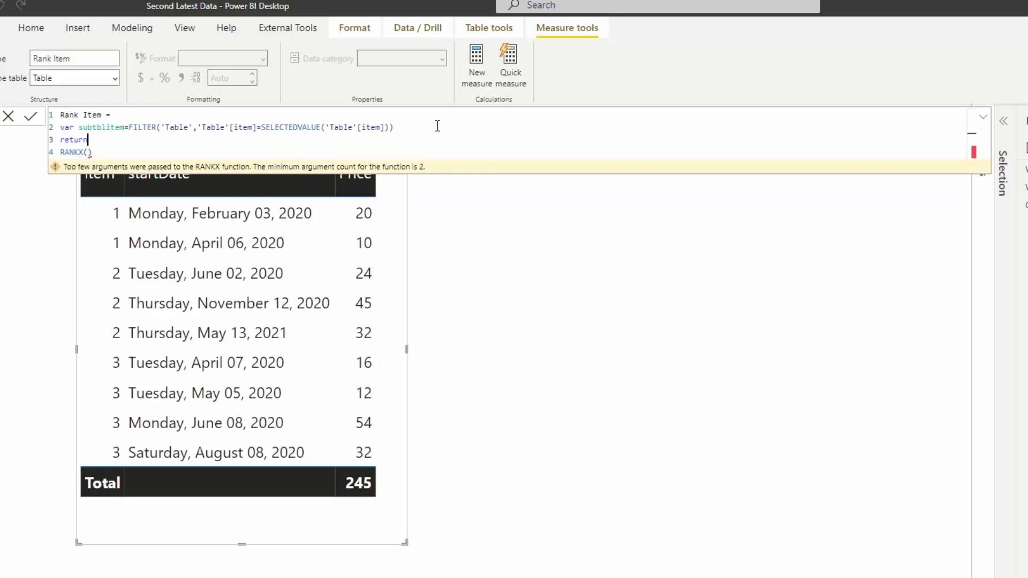
pyautogui.click(89, 153)
pyautogui.write('sub')
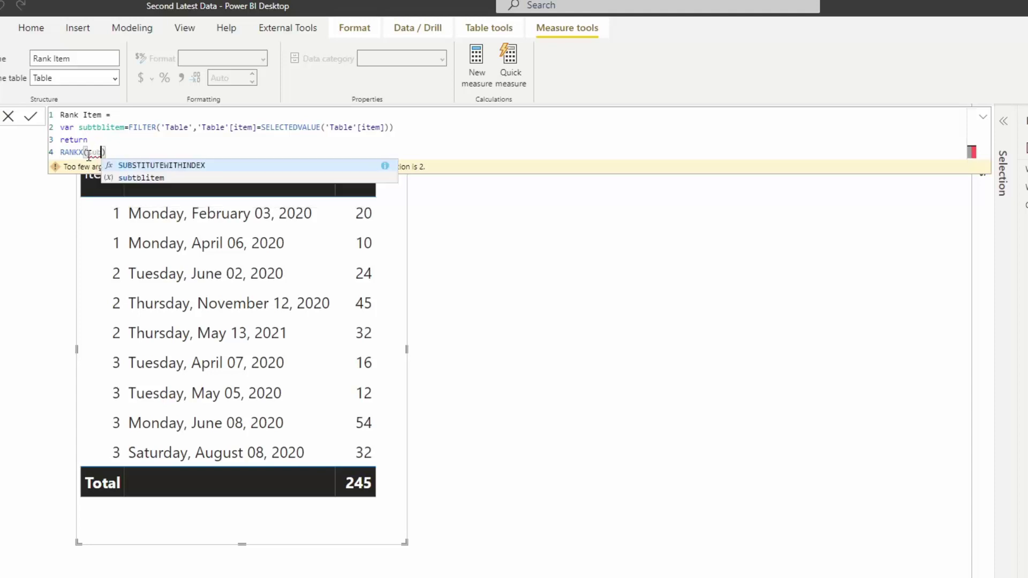
pyautogui.click(168, 177)
# - Finish RANKX with CALCULATE(MAX('Table'[startDate])),,DESC and commit the measure
pyautogui.write(',')
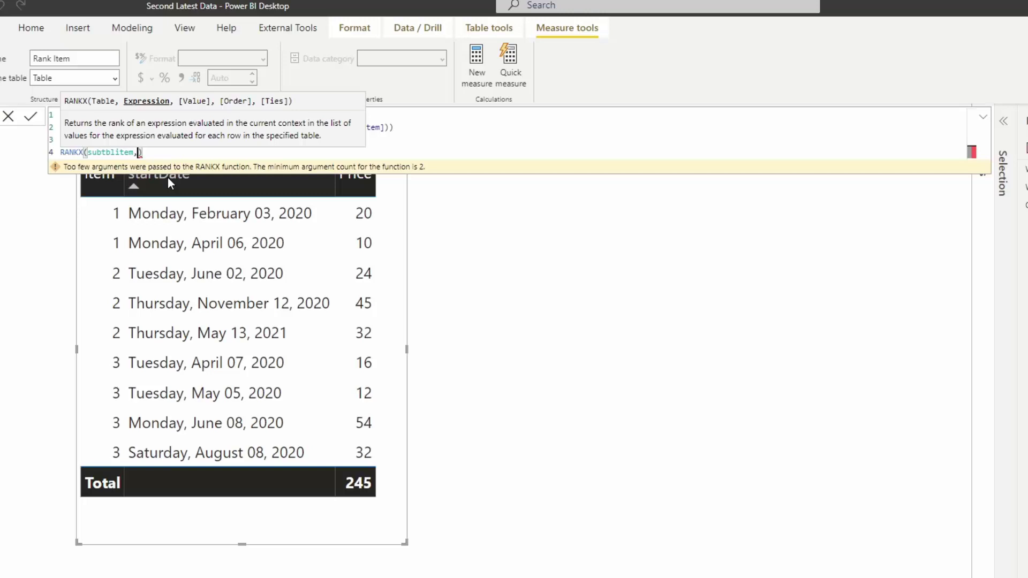
pyautogui.write('cal')
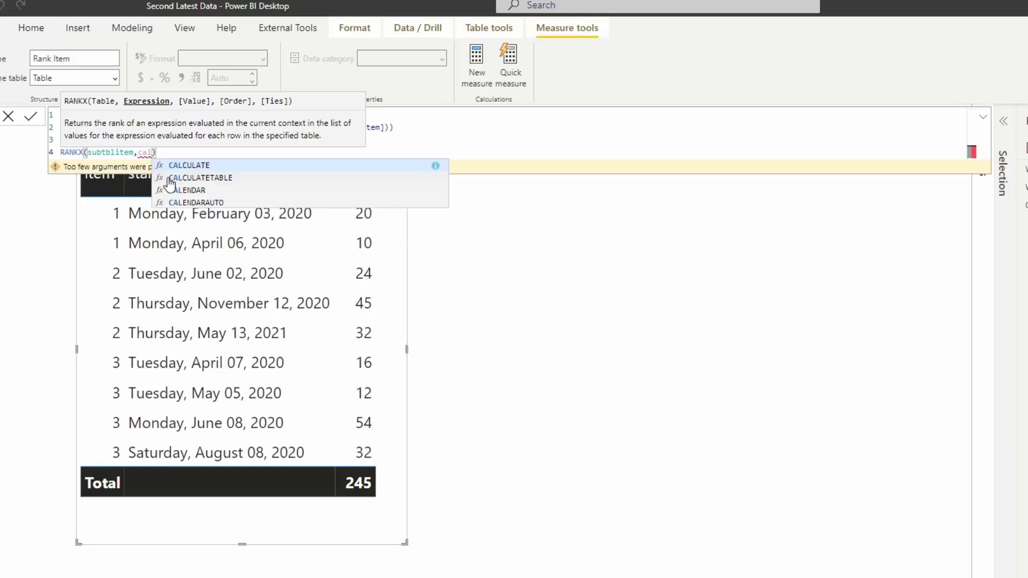
pyautogui.press('Tab')
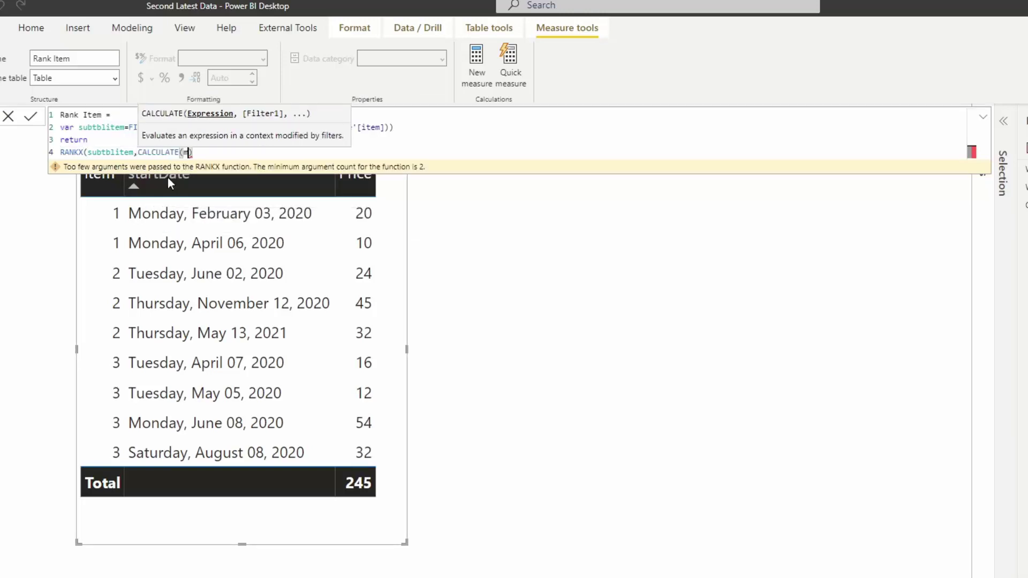
pyautogui.write('max')
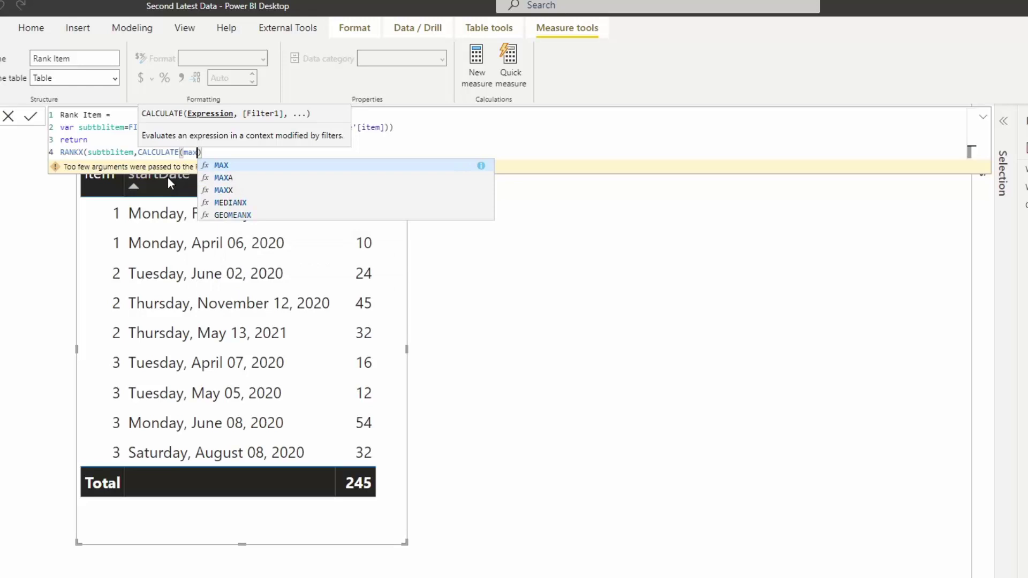
pyautogui.press('Tab')
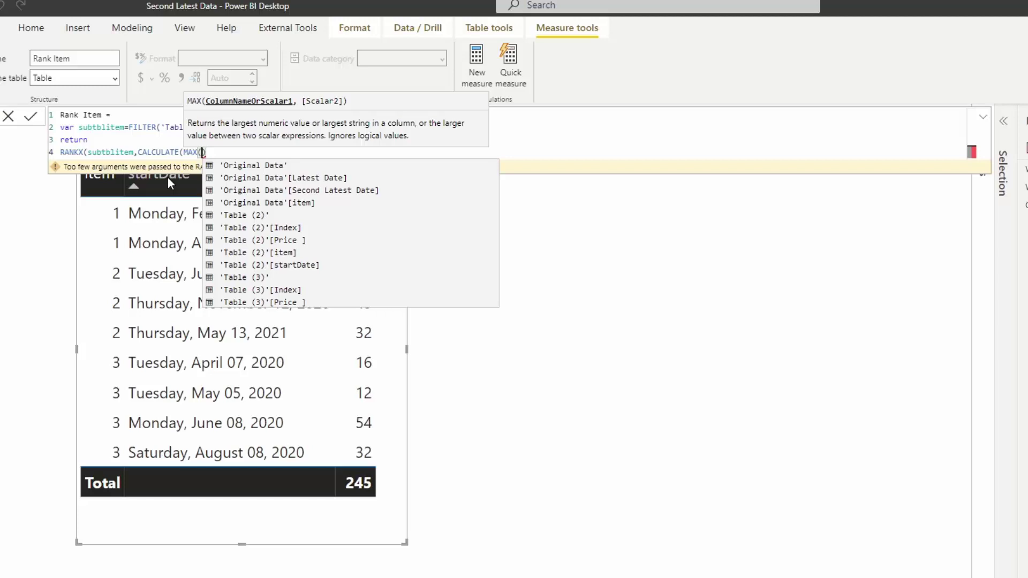
pyautogui.write('start')
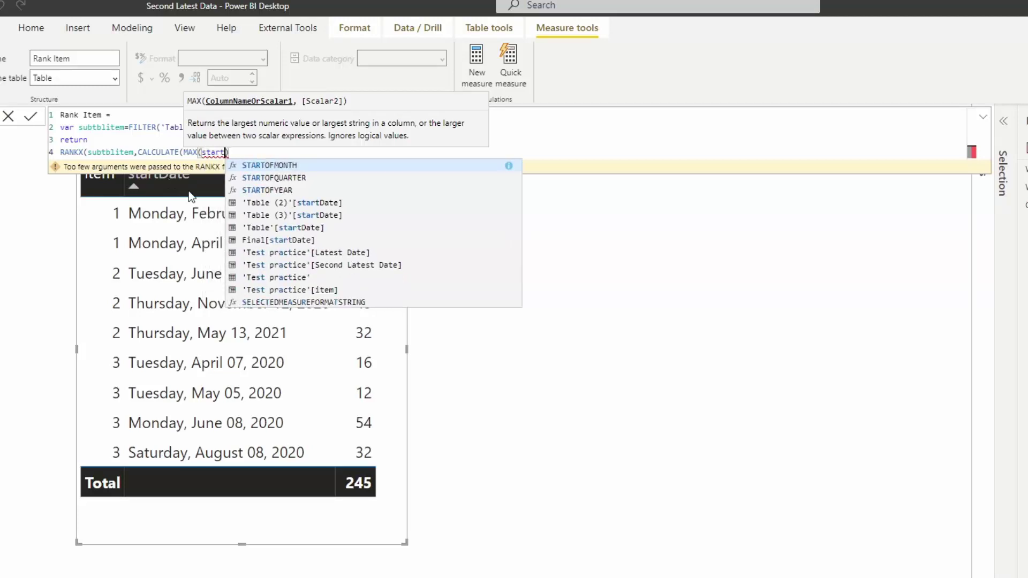
pyautogui.click(292, 228)
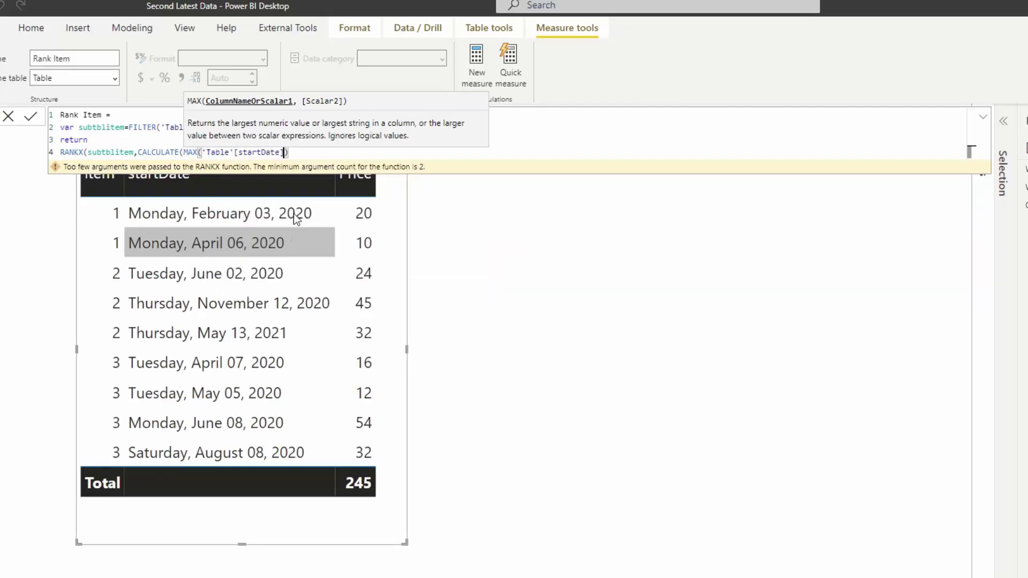
pyautogui.write(')')
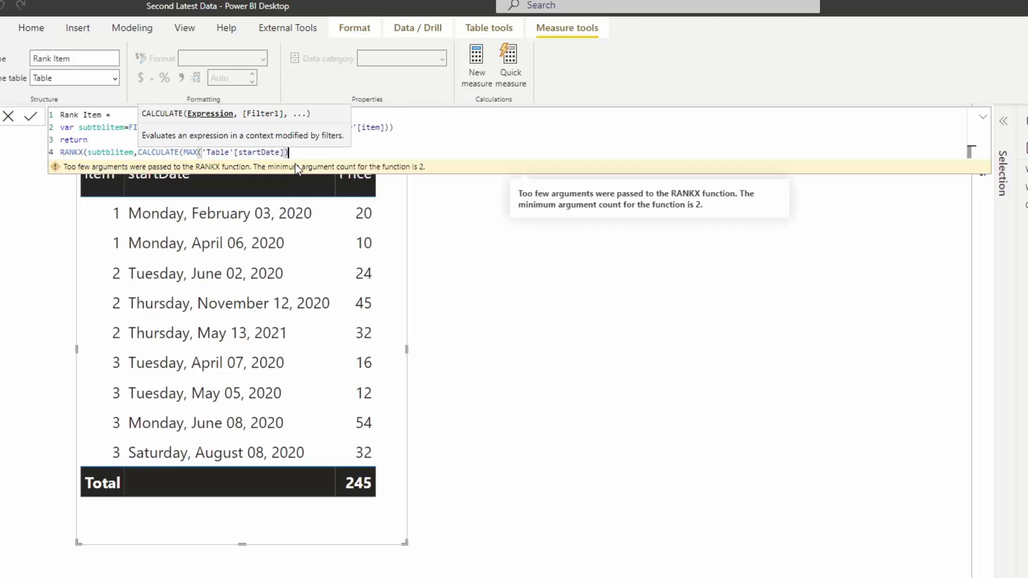
pyautogui.write(')')
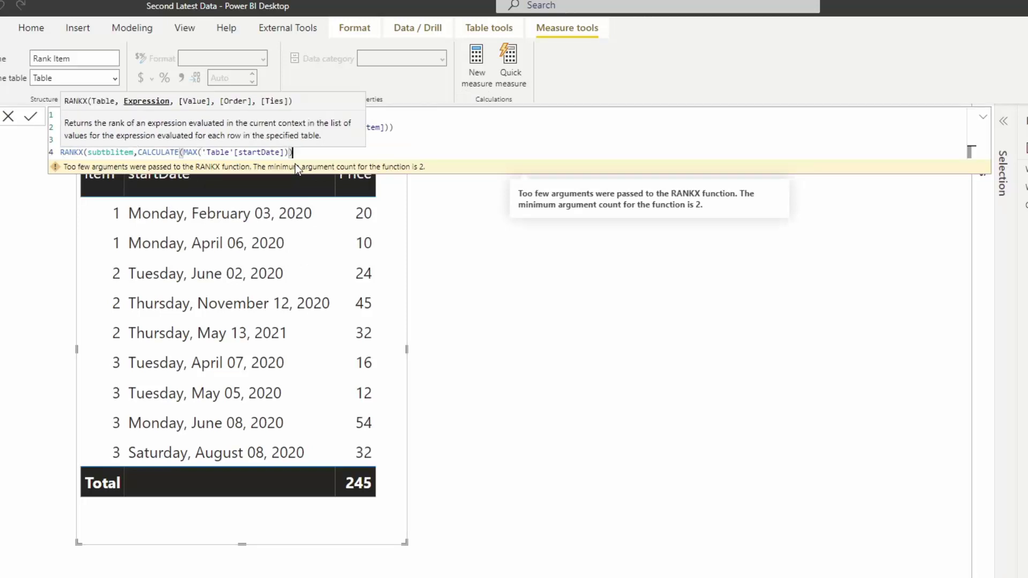
pyautogui.write(',')
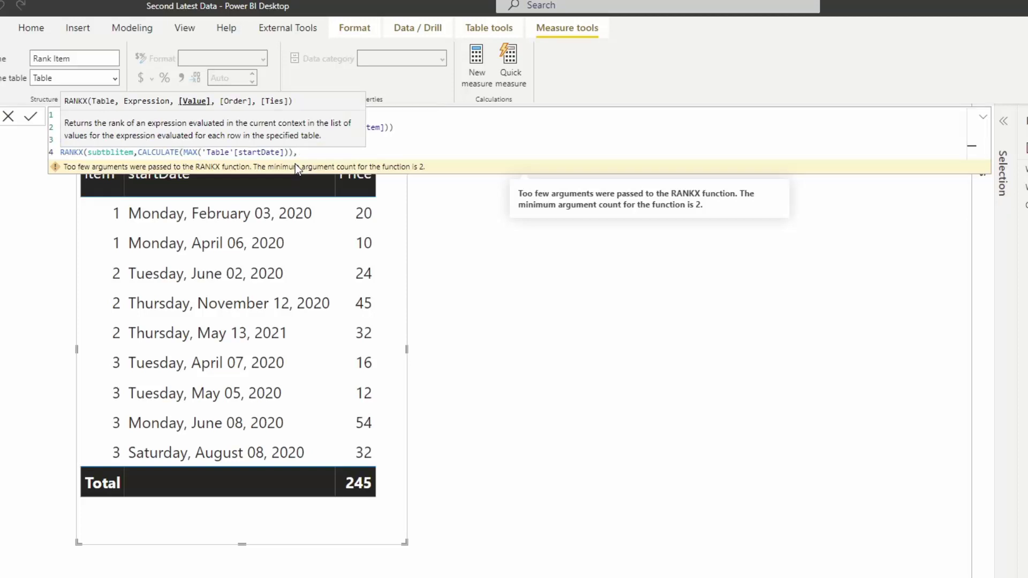
pyautogui.write(',')
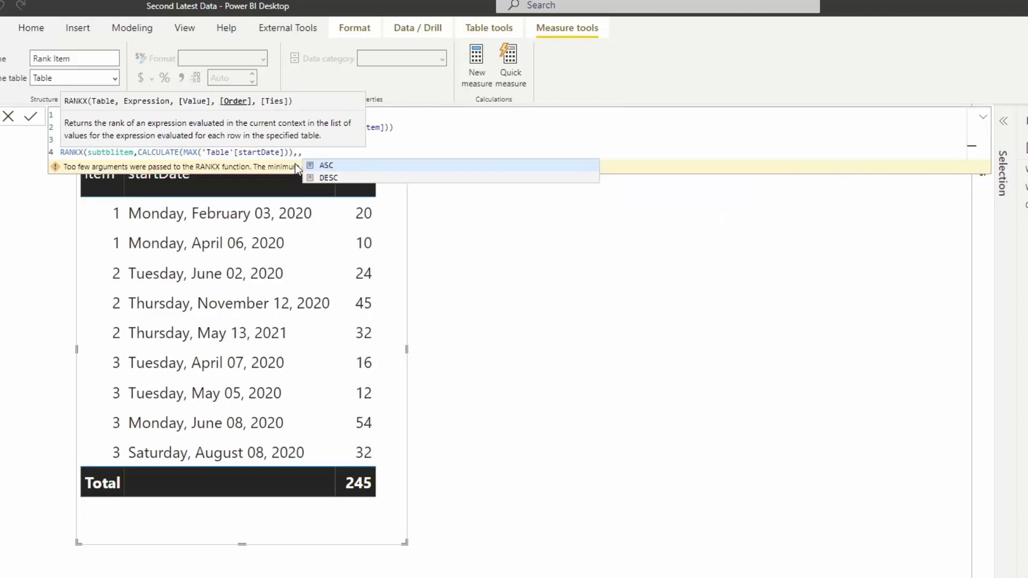
pyautogui.write('DESC')
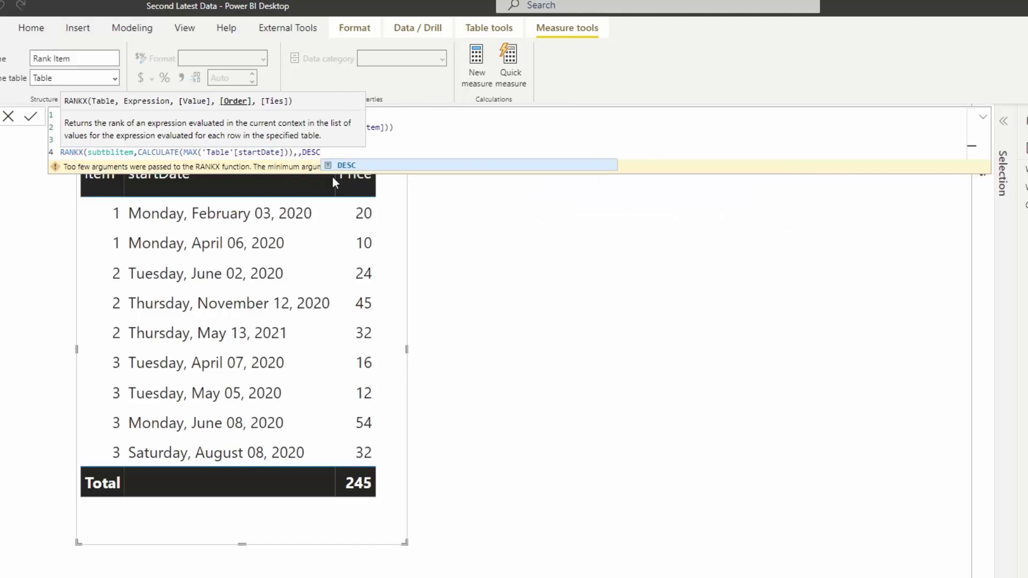
pyautogui.write(')')
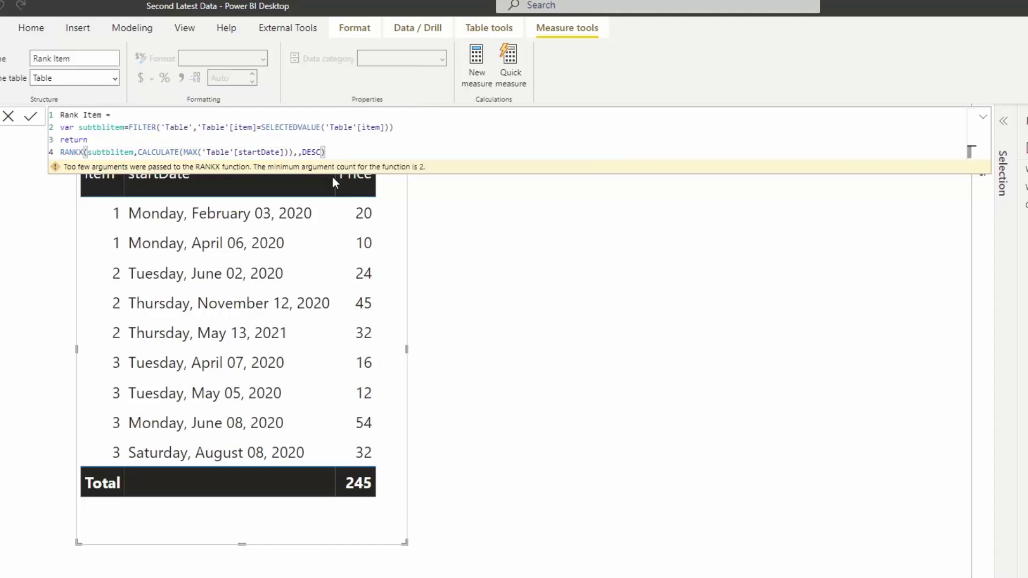
pyautogui.press('Return')
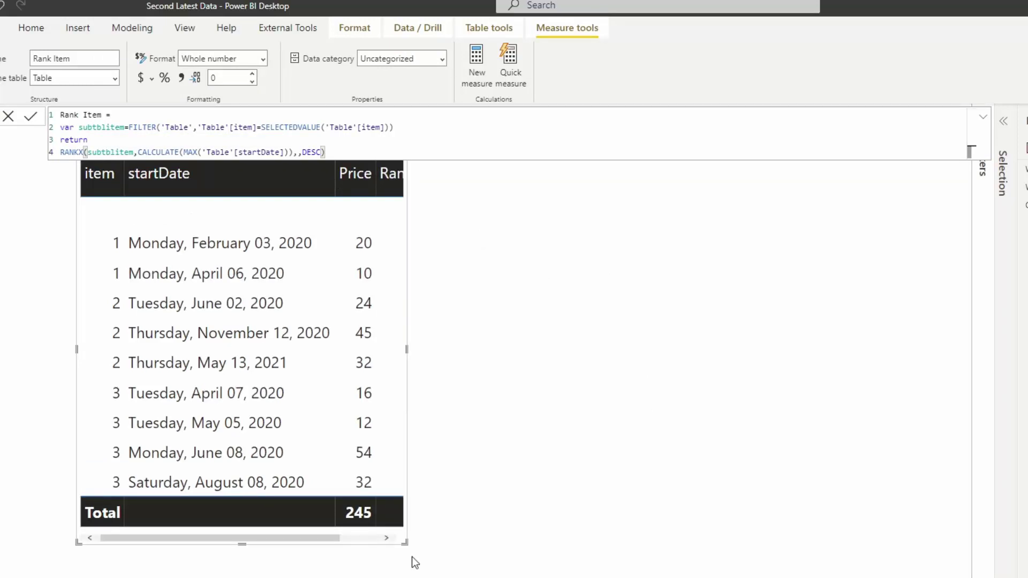
# - Widen the Page 2 table so the Rank Item column shows, reading 1 on every row
pyautogui.moveTo(405, 543); pyautogui.dragTo(481, 563)
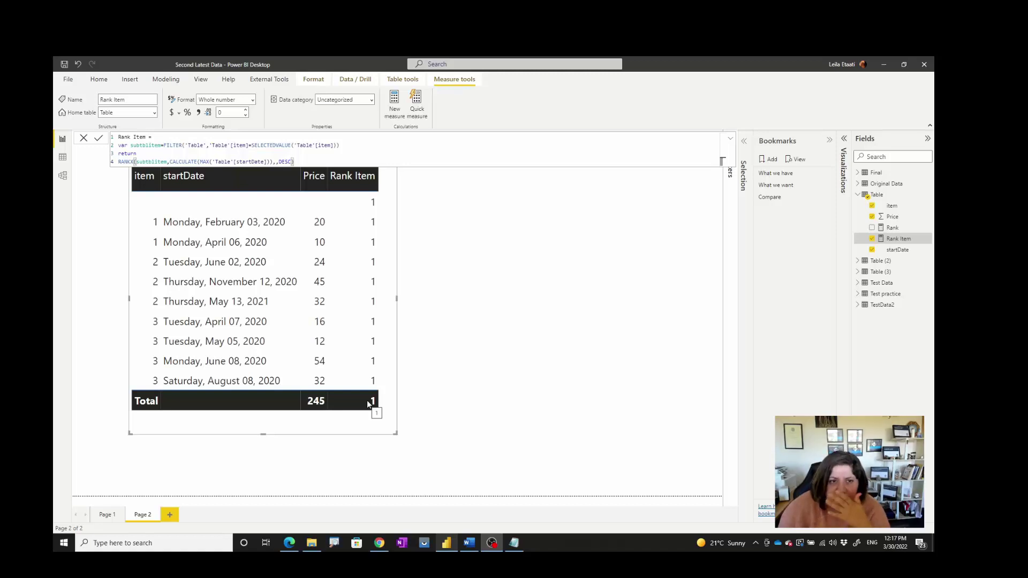
pyautogui.click(185, 145)
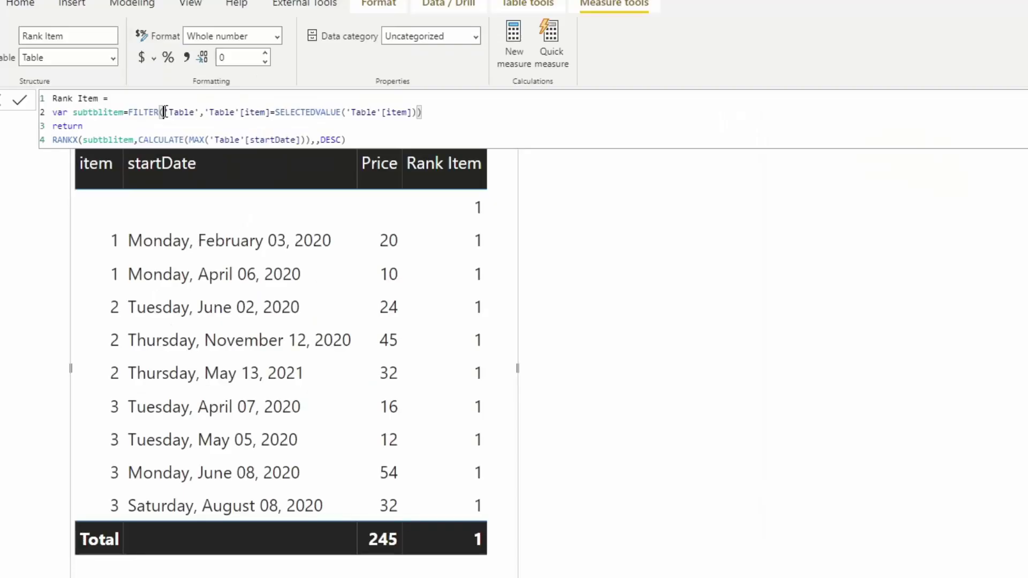
# - Wrap 'Table' inside FILTER with All() and commit, ranking each item's dates 1, 2, 3…
pyautogui.write('all')
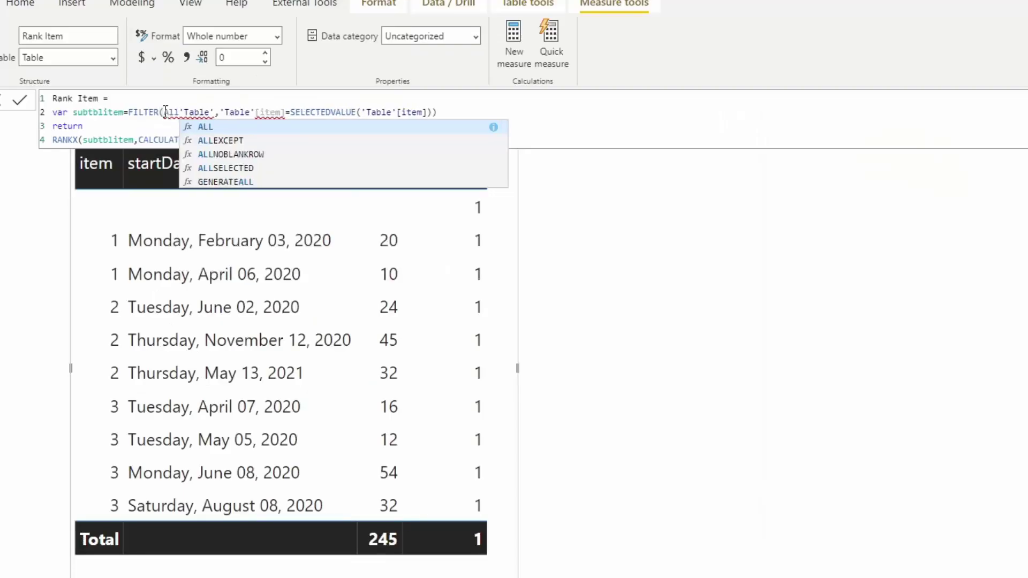
pyautogui.write('(')
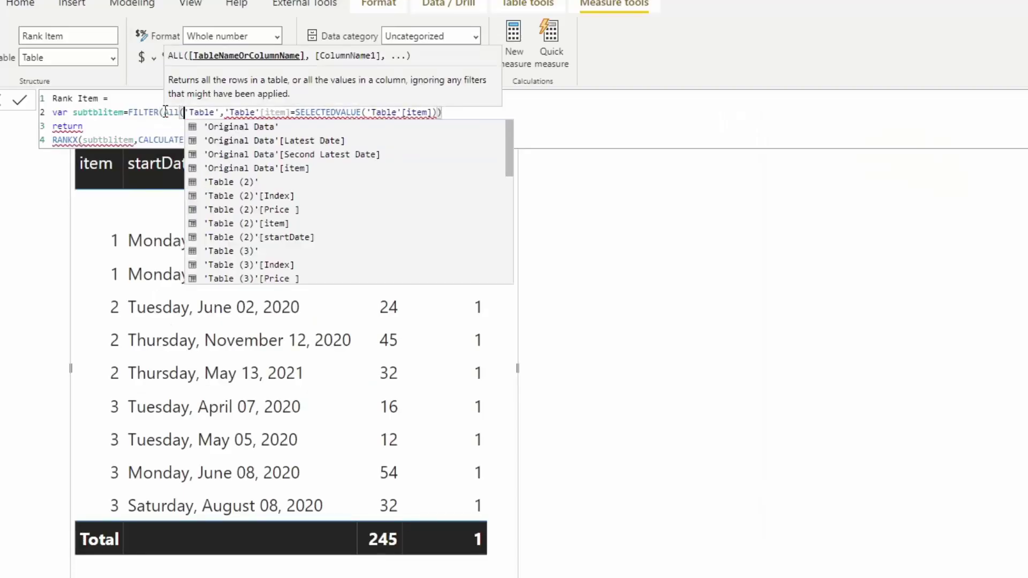
pyautogui.click(221, 112)
pyautogui.write(')')
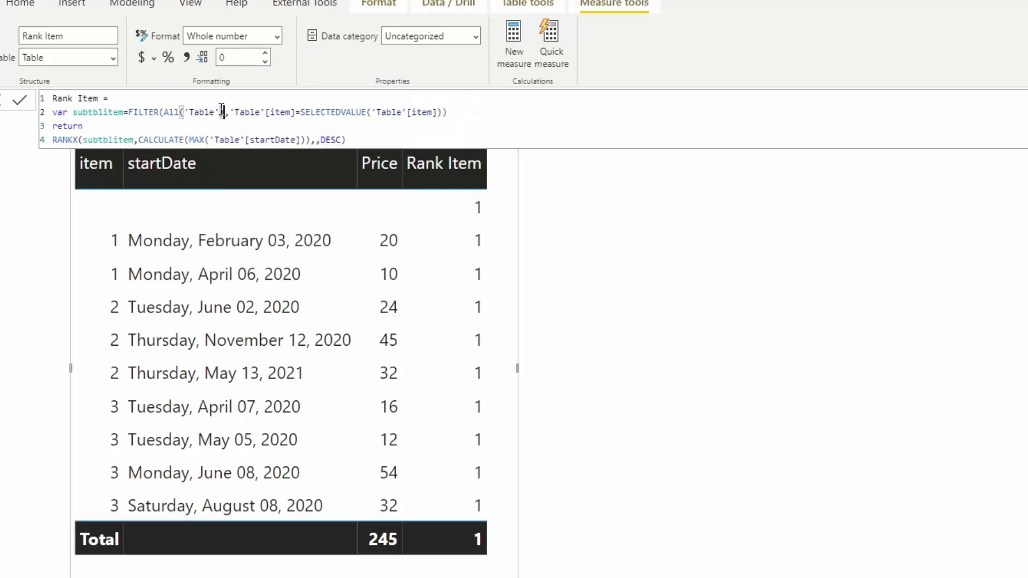
pyautogui.press('Return')
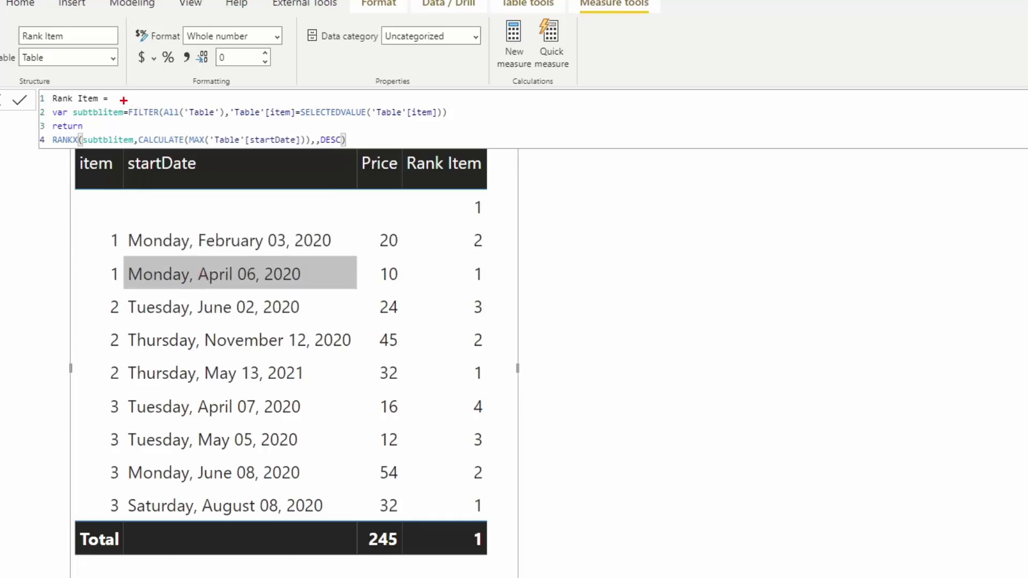
# - Annotate the All('Table') filter and each item's ranked rows, clear the ink, and deselect the table
pyautogui.moveTo(124, 101)
pyautogui.mouseDown()
pyautogui.moveTo(313, 129)
pyautogui.moveTo(505, 123)
pyautogui.mouseUp()
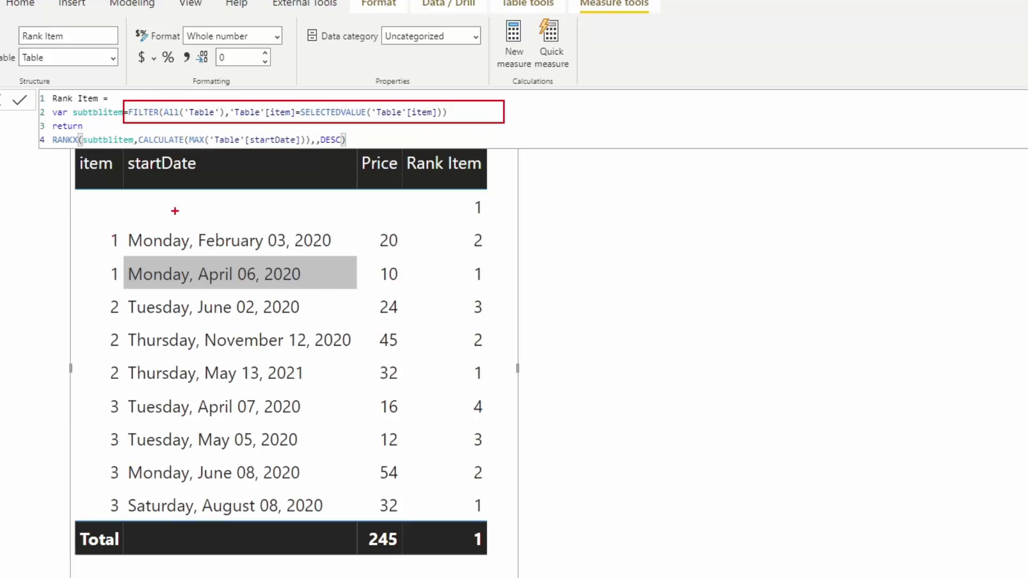
pyautogui.moveTo(110, 229)
pyautogui.mouseDown()
pyautogui.moveTo(346, 220)
pyautogui.moveTo(503, 237)
pyautogui.moveTo(287, 264)
pyautogui.moveTo(122, 247)
pyautogui.moveTo(102, 223)
pyautogui.mouseUp()
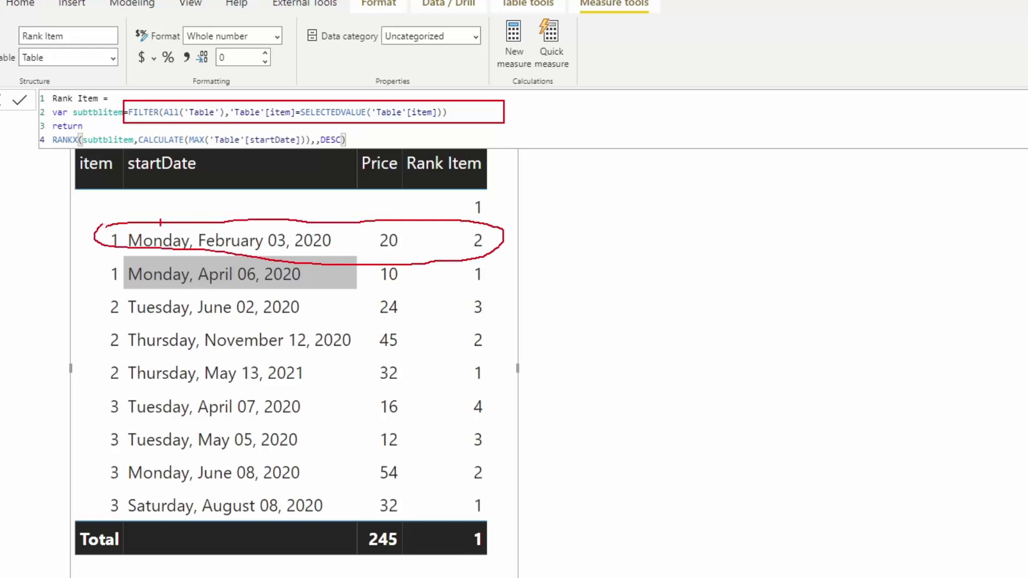
pyautogui.press('Escape')
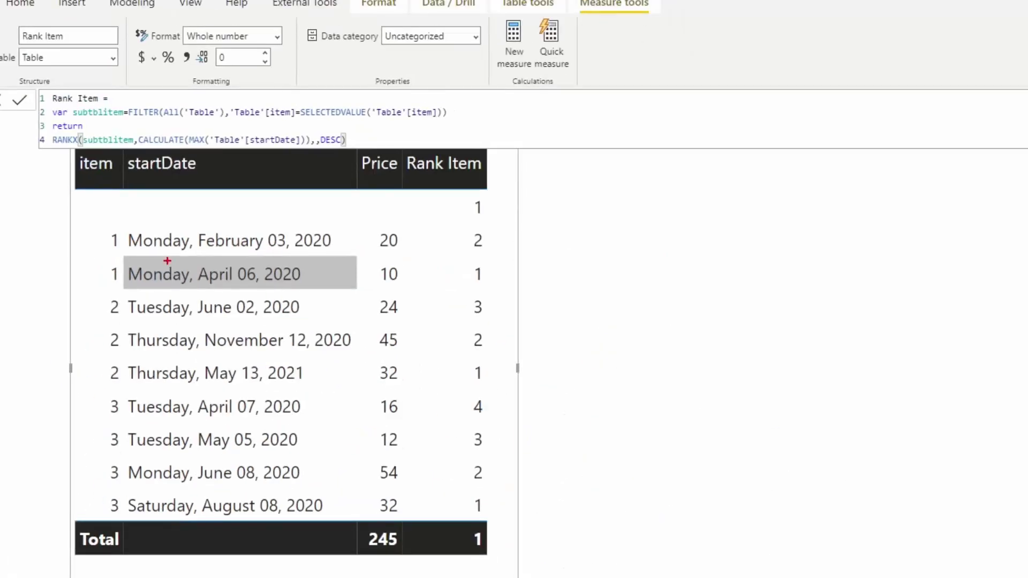
pyautogui.moveTo(95, 226); pyautogui.dragTo(130, 283)
pyautogui.moveTo(99, 233)
pyautogui.mouseDown()
pyautogui.moveTo(101, 266)
pyautogui.moveTo(234, 306)
pyautogui.moveTo(501, 292)
pyautogui.mouseUp()
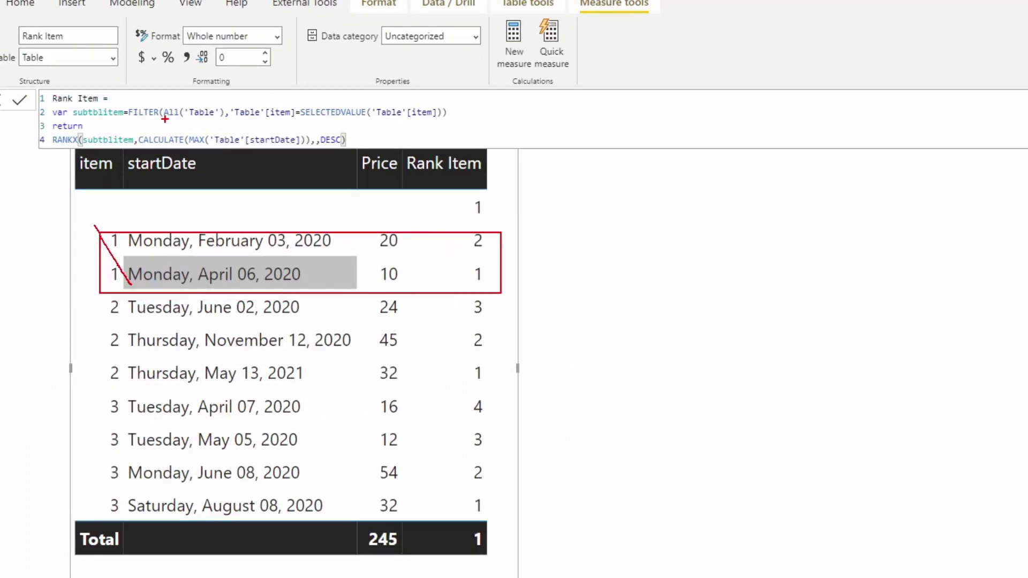
pyautogui.moveTo(163, 118)
pyautogui.mouseDown()
pyautogui.moveTo(219, 98)
pyautogui.moveTo(208, 126)
pyautogui.mouseUp()
pyautogui.moveTo(103, 294)
pyautogui.mouseDown()
pyautogui.moveTo(114, 382)
pyautogui.moveTo(244, 387)
pyautogui.mouseUp()
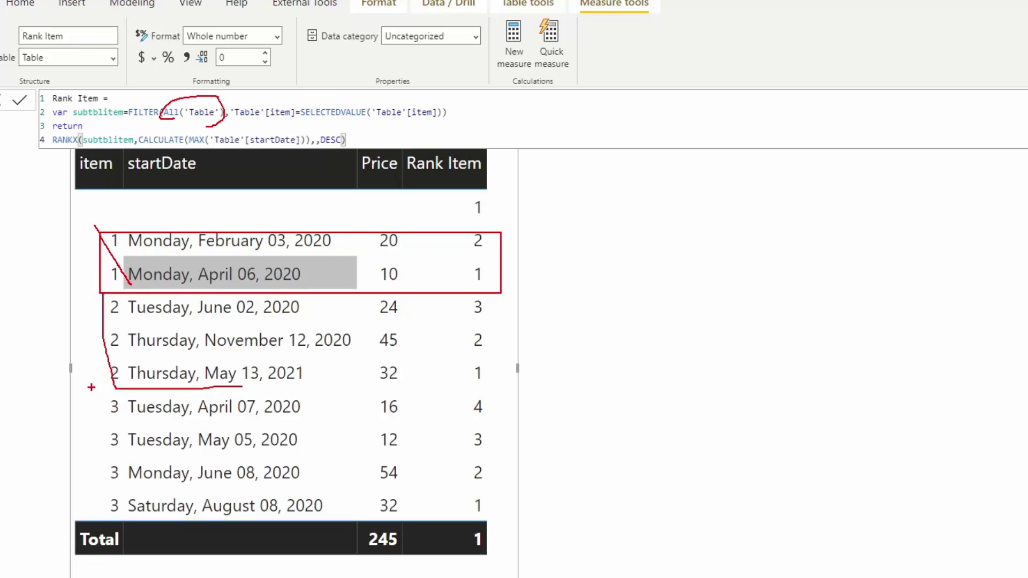
pyautogui.moveTo(91, 387)
pyautogui.mouseDown()
pyautogui.moveTo(212, 540)
pyautogui.moveTo(518, 543)
pyautogui.mouseUp()
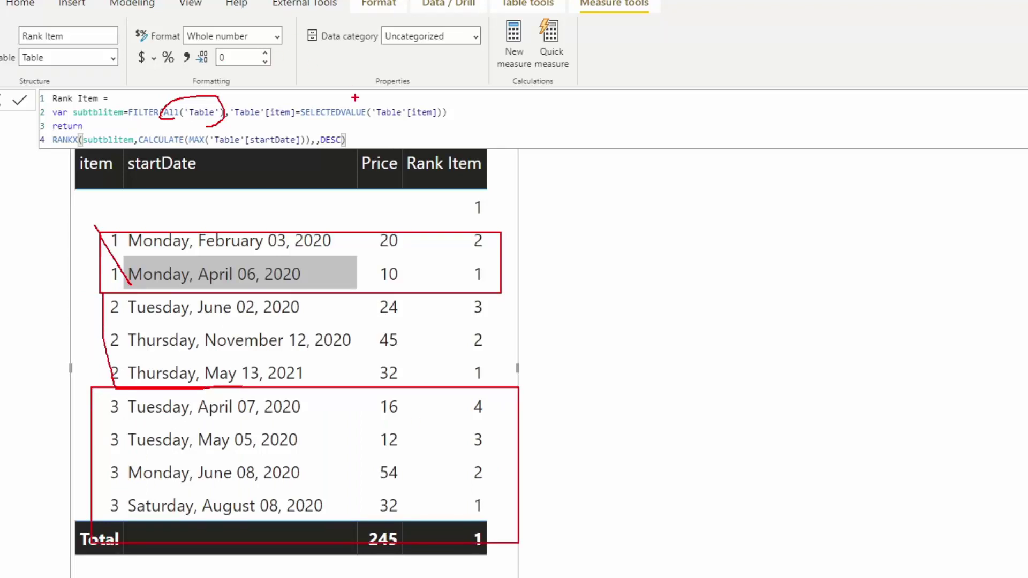
pyautogui.press('Escape')
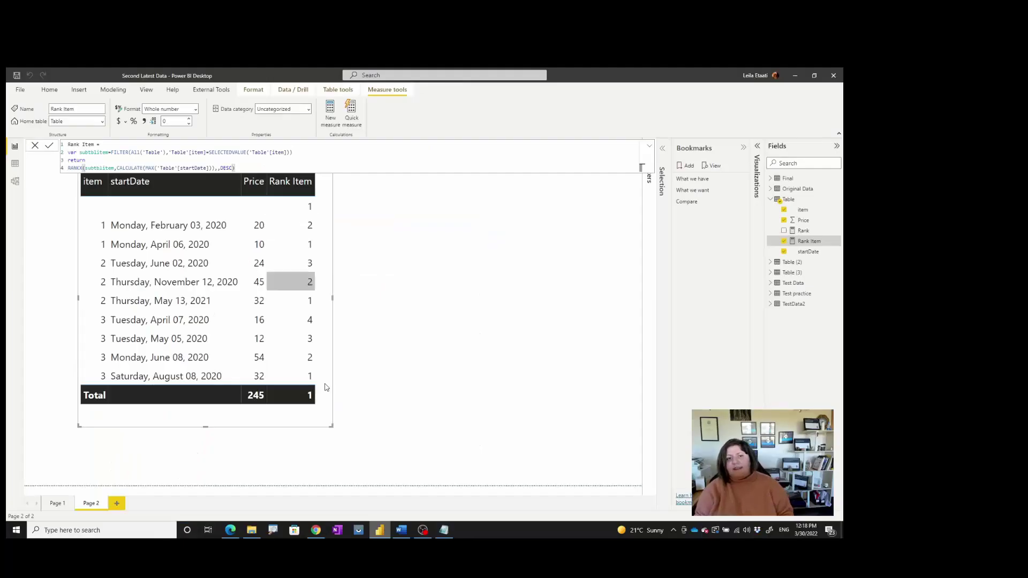
pyautogui.click(480, 267)
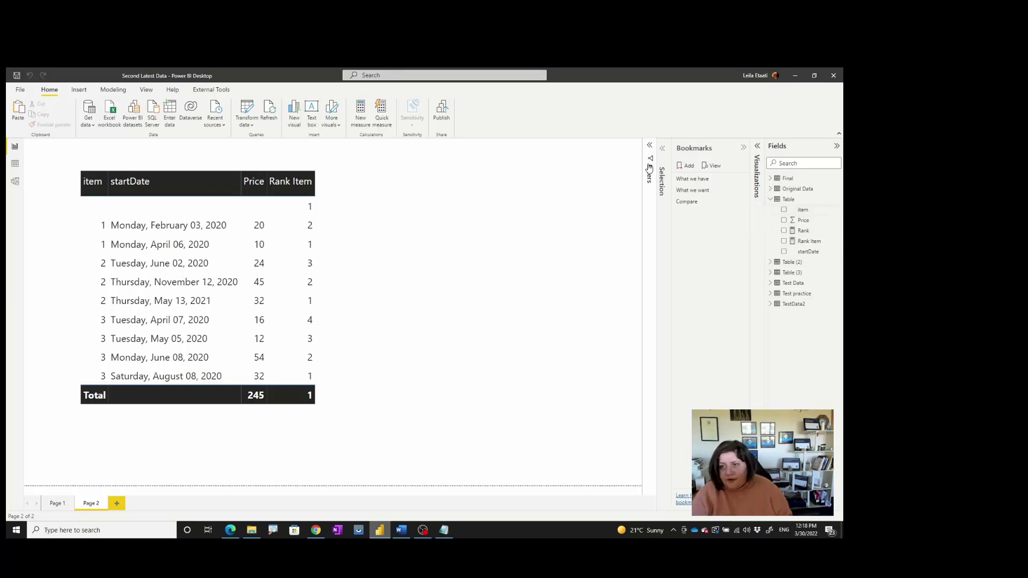
# - Add a Rank Item filter on the table visual with threshold 3, applied as greater than 3
pyautogui.click(650, 145)
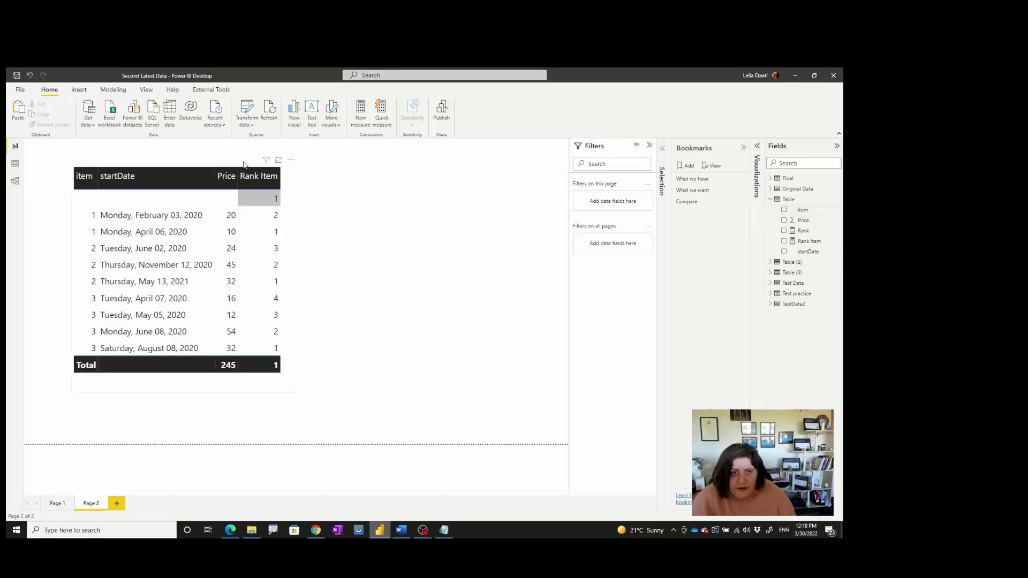
pyautogui.click(293, 190)
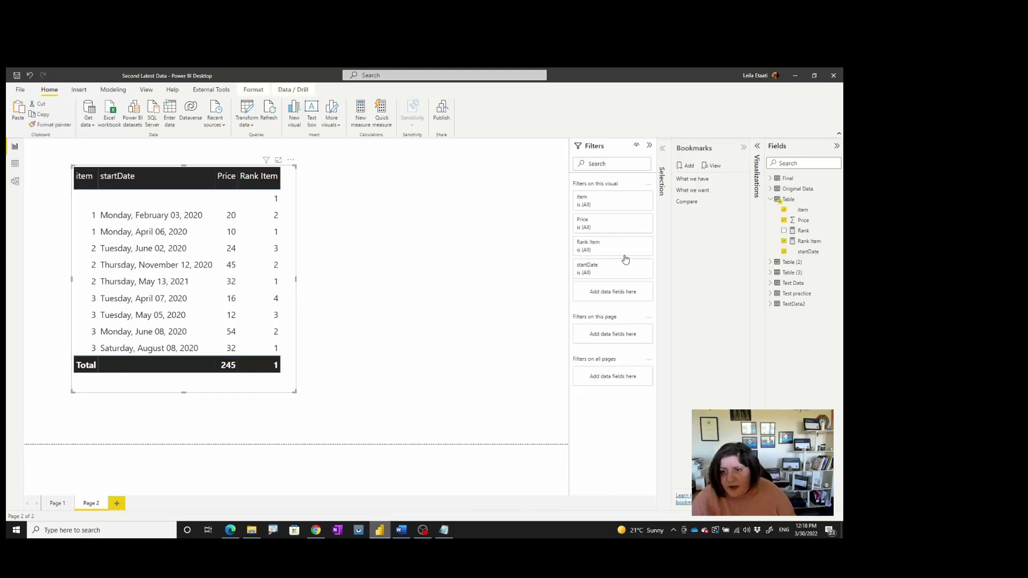
pyautogui.click(588, 249)
pyautogui.click(607, 274)
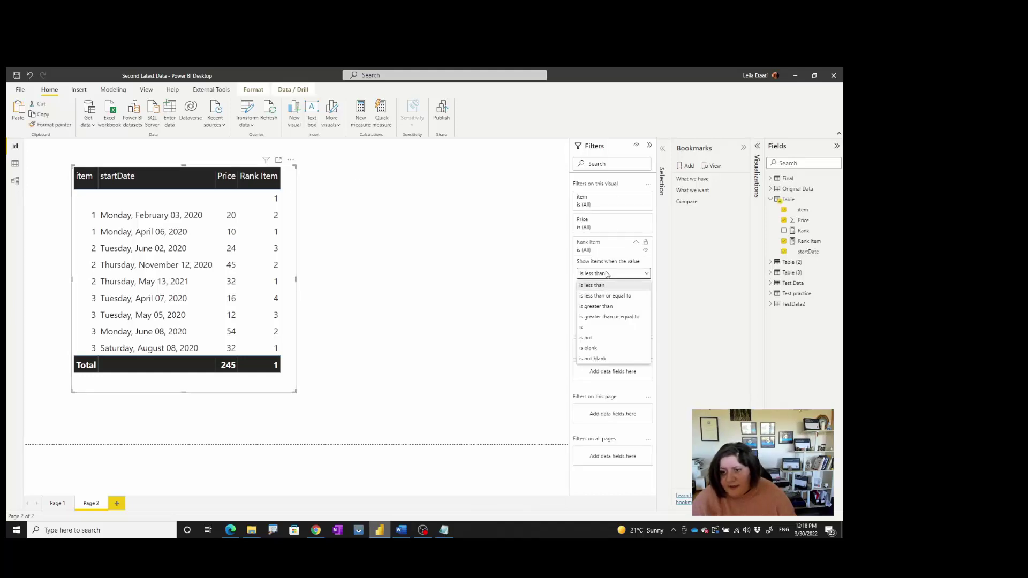
pyautogui.click(604, 300)
pyautogui.click(603, 277)
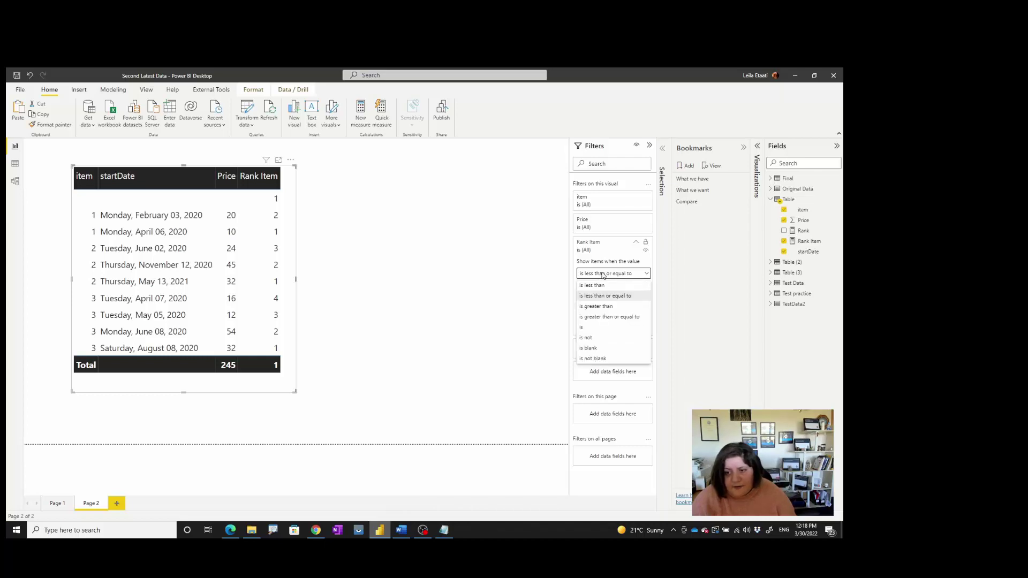
pyautogui.click(591, 307)
pyautogui.click(594, 288)
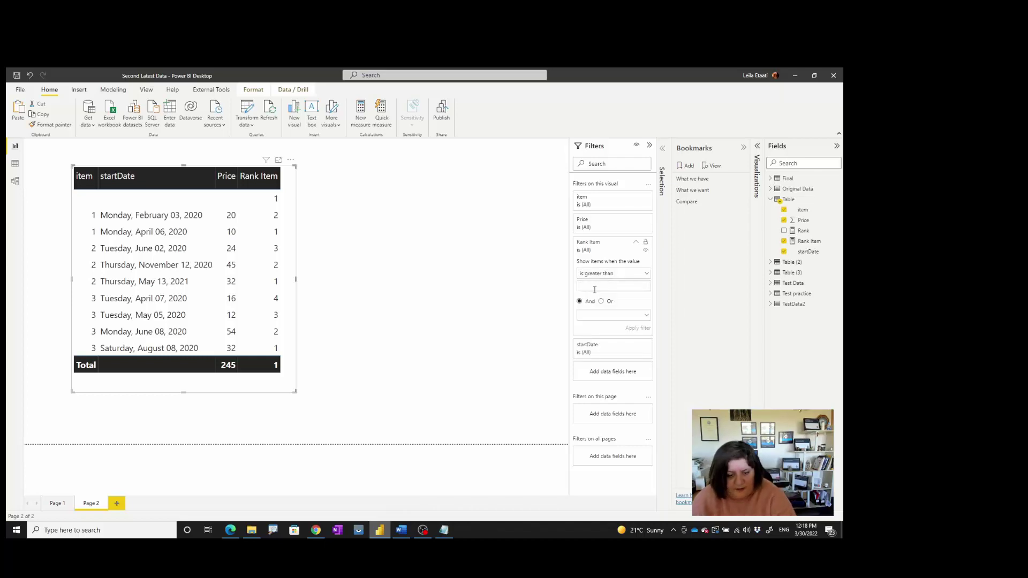
pyautogui.write('3')
pyautogui.click(638, 328)
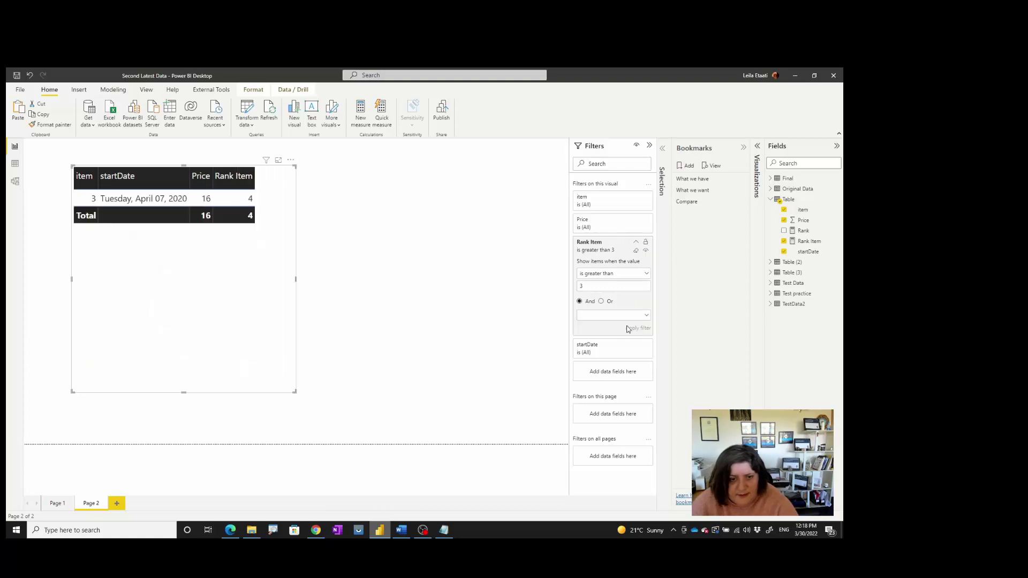
# - Change the Rank Item filter to less than or equal to 3, then view the Rank Item formula
pyautogui.click(621, 275)
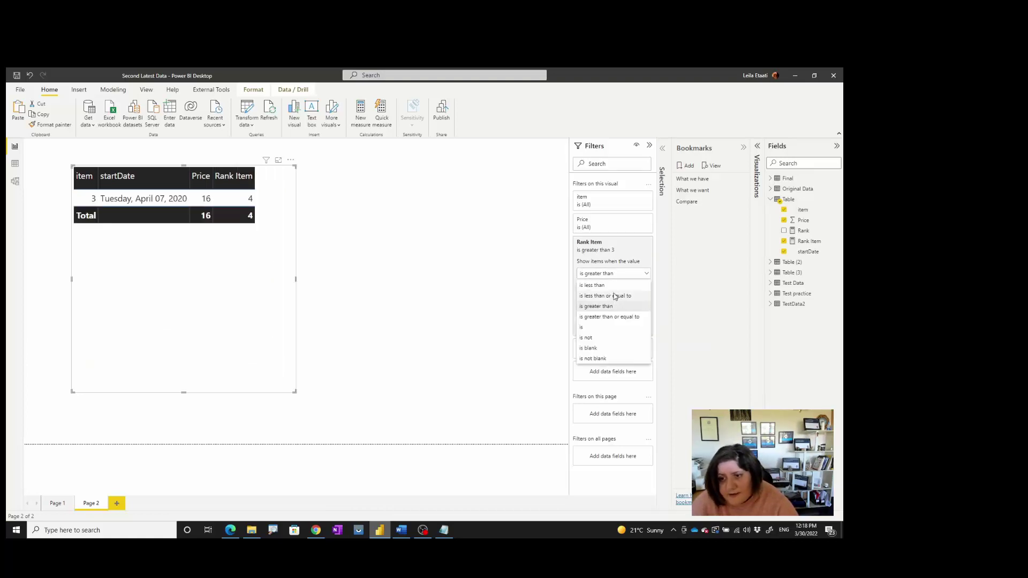
pyautogui.click(616, 297)
pyautogui.click(638, 329)
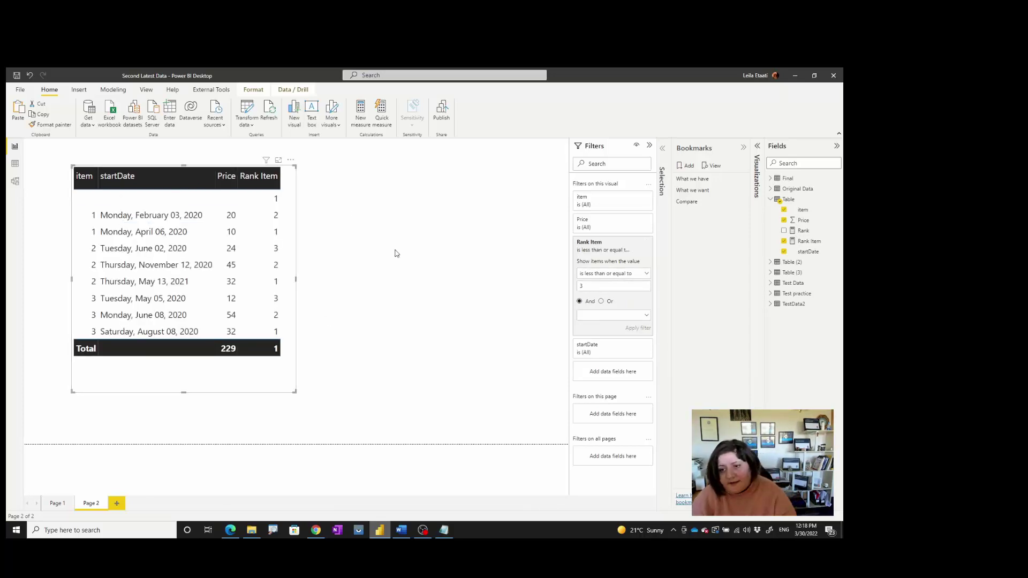
pyautogui.click(606, 275)
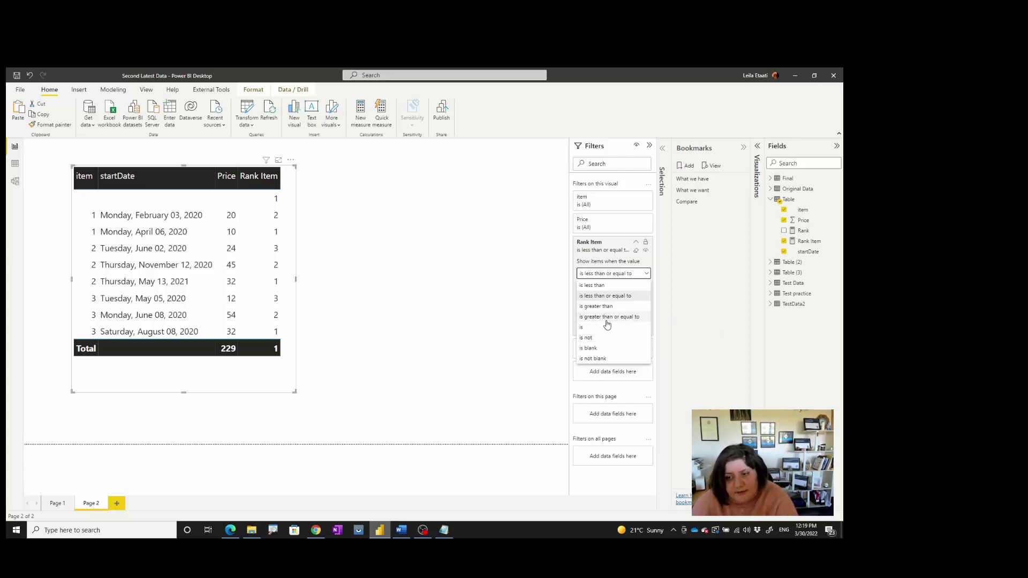
pyautogui.click(608, 295)
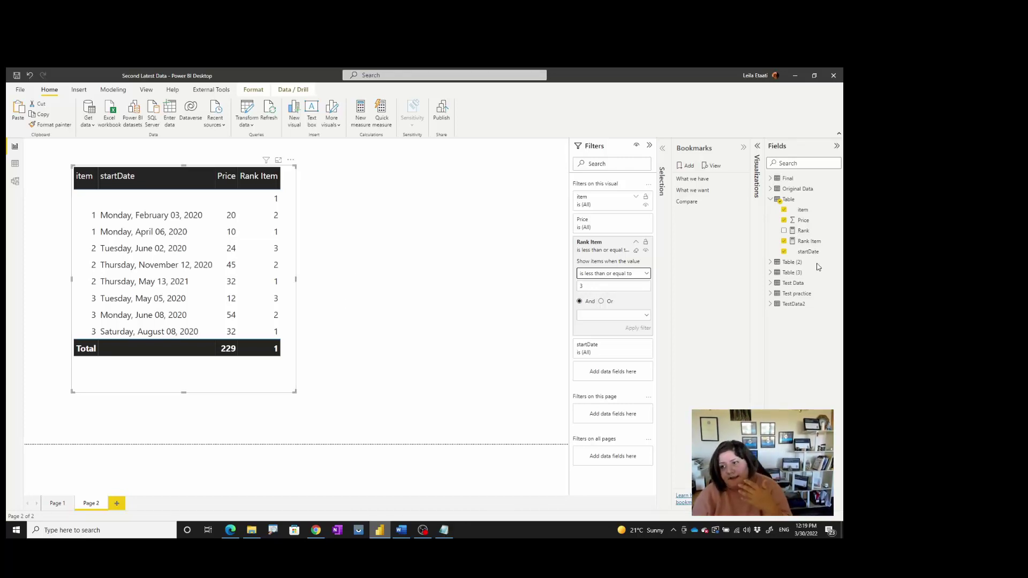
pyautogui.click(810, 242)
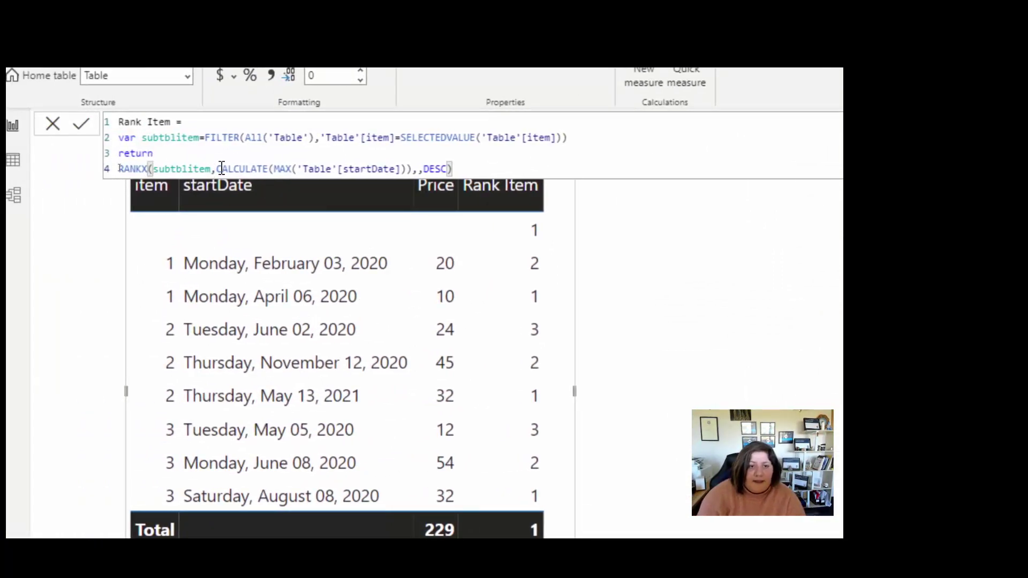
pyautogui.click(334, 169)
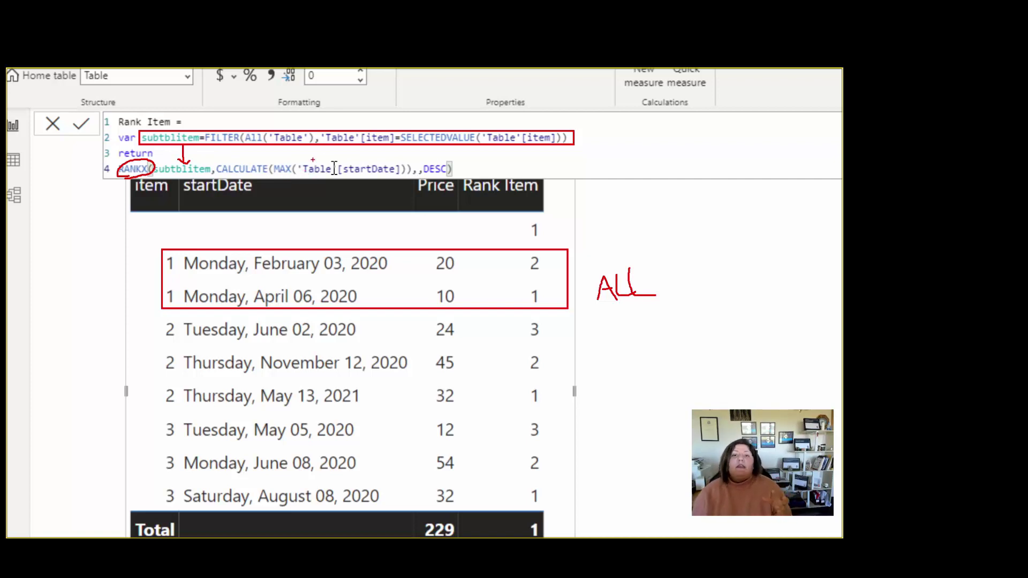
pyautogui.moveTo(364, 177)
pyautogui.mouseDown()
pyautogui.moveTo(341, 166)
pyautogui.moveTo(414, 167)
pyautogui.moveTo(365, 178)
pyautogui.mouseUp()
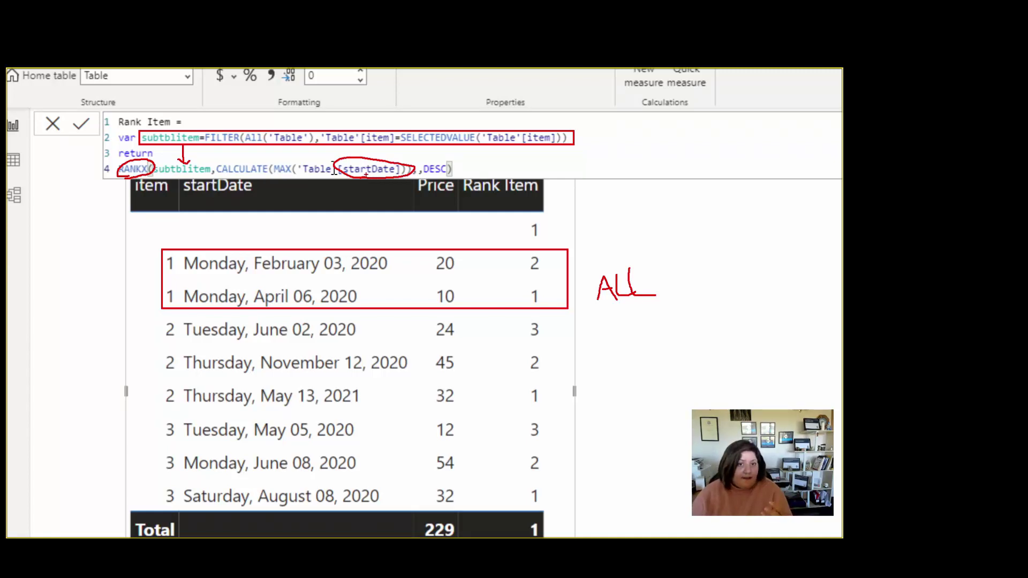
pyautogui.moveTo(301, 181)
pyautogui.mouseDown()
pyautogui.moveTo(262, 172)
pyautogui.moveTo(277, 156)
pyautogui.moveTo(378, 162)
pyautogui.mouseUp()
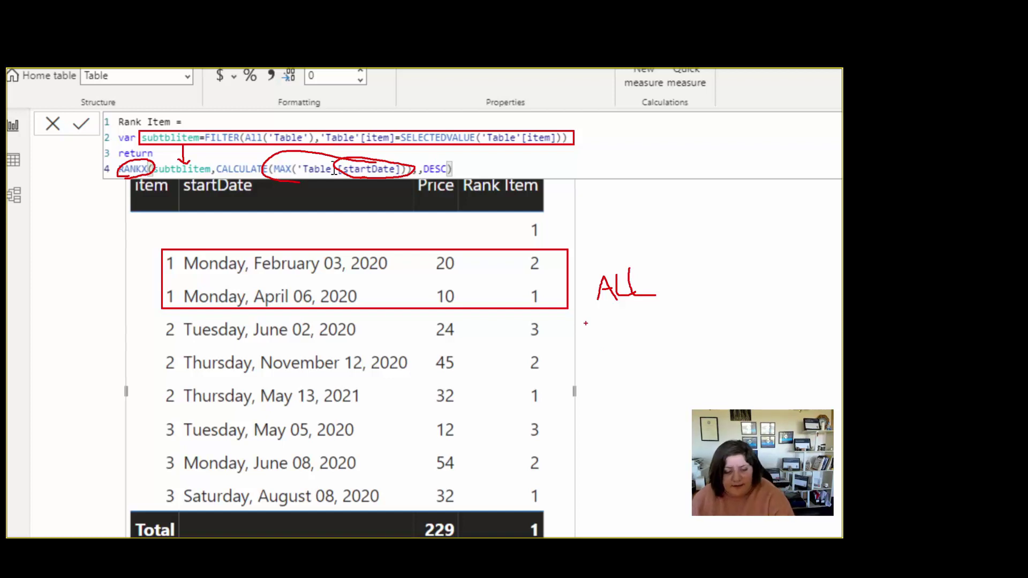
pyautogui.press('Escape')
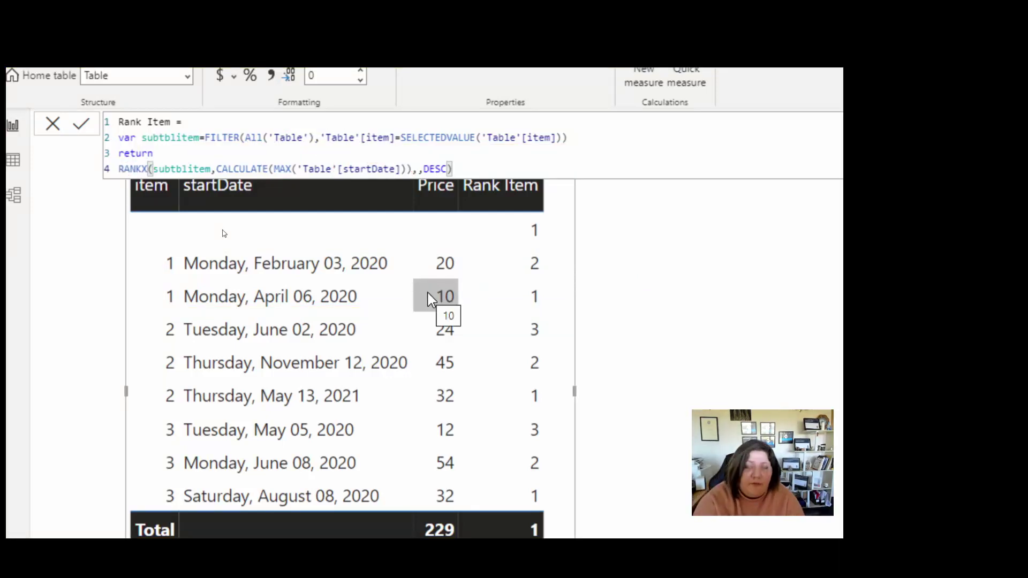